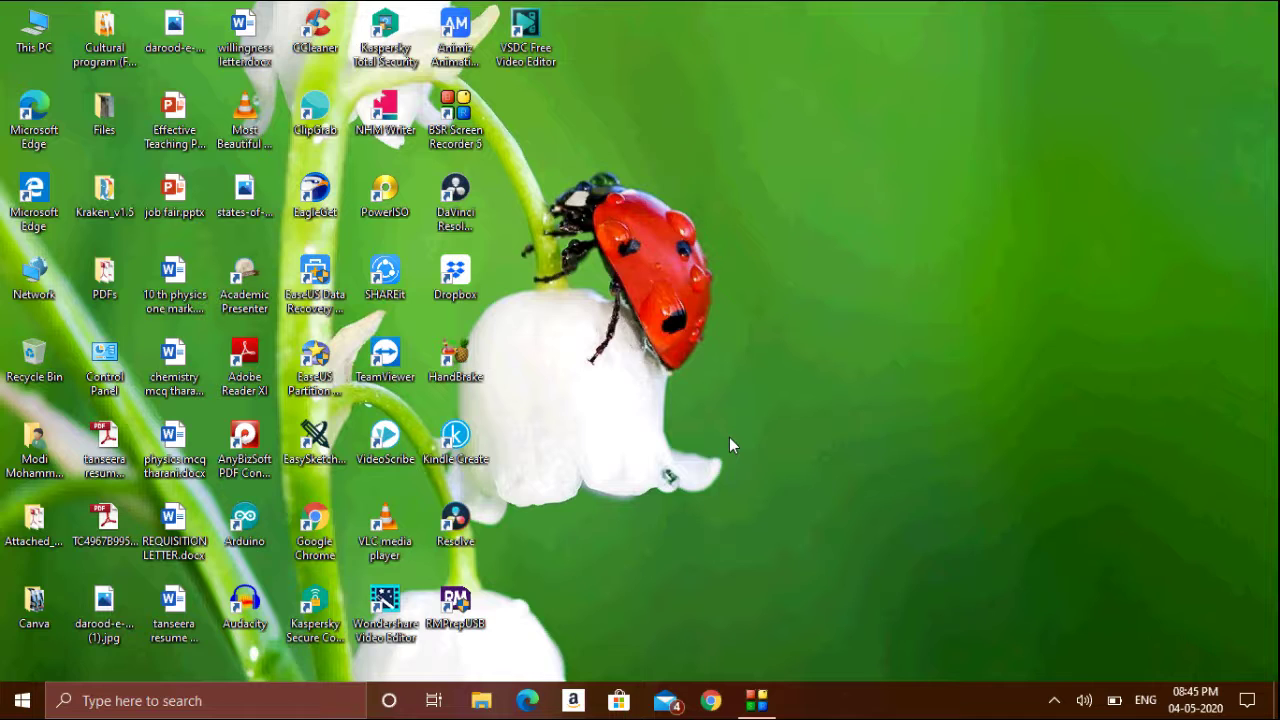
- Launch VSDC Free Video Editor and close the Explore Pro upgrade popup
{"action": "double_click", "coordinate": [524, 47]}
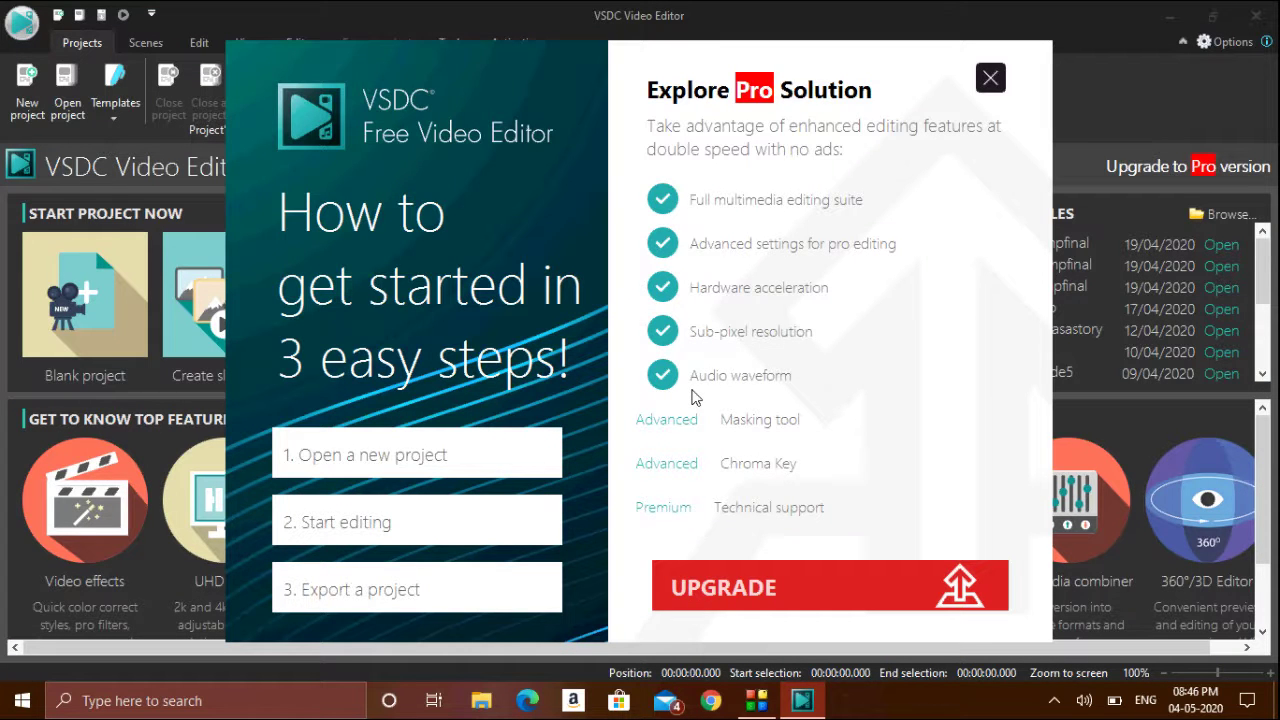
{"action": "left_click", "coordinate": [990, 78]}
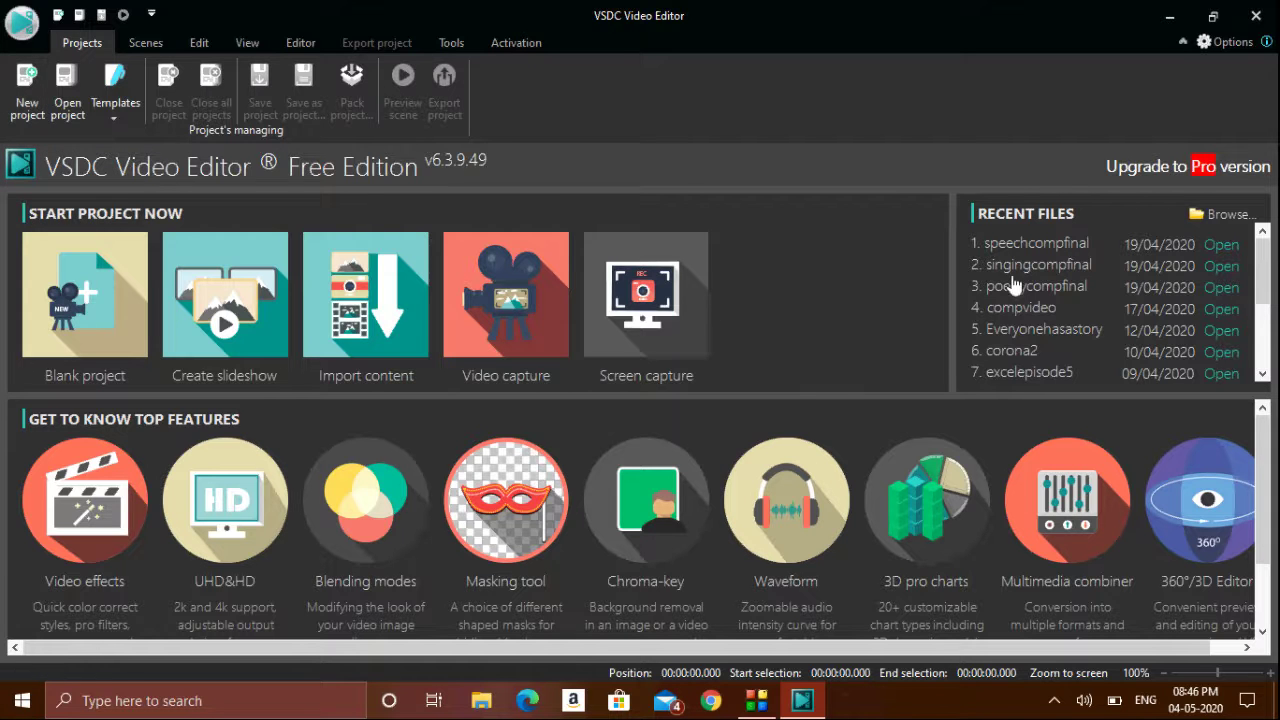
- Start a new project with resolution HD 1280x720 (16:9) and 30 fps frame rate
{"action": "left_click", "coordinate": [27, 102]}
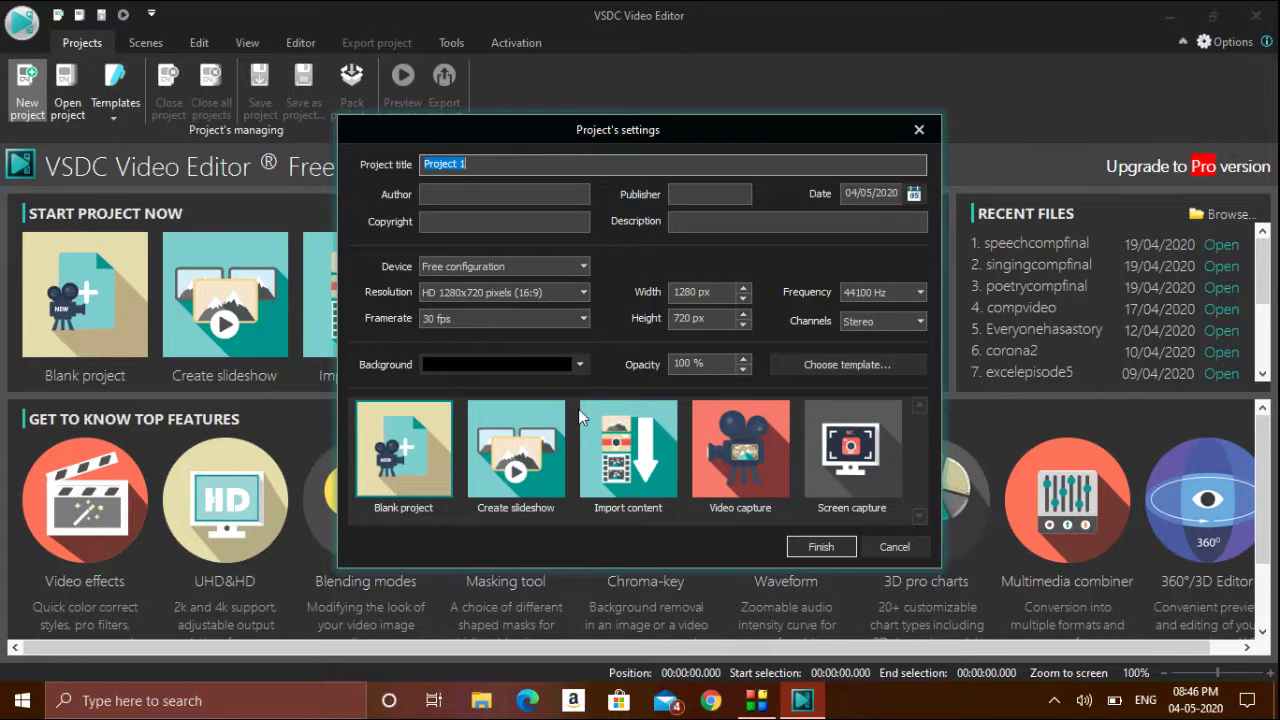
{"action": "left_click", "coordinate": [586, 292]}
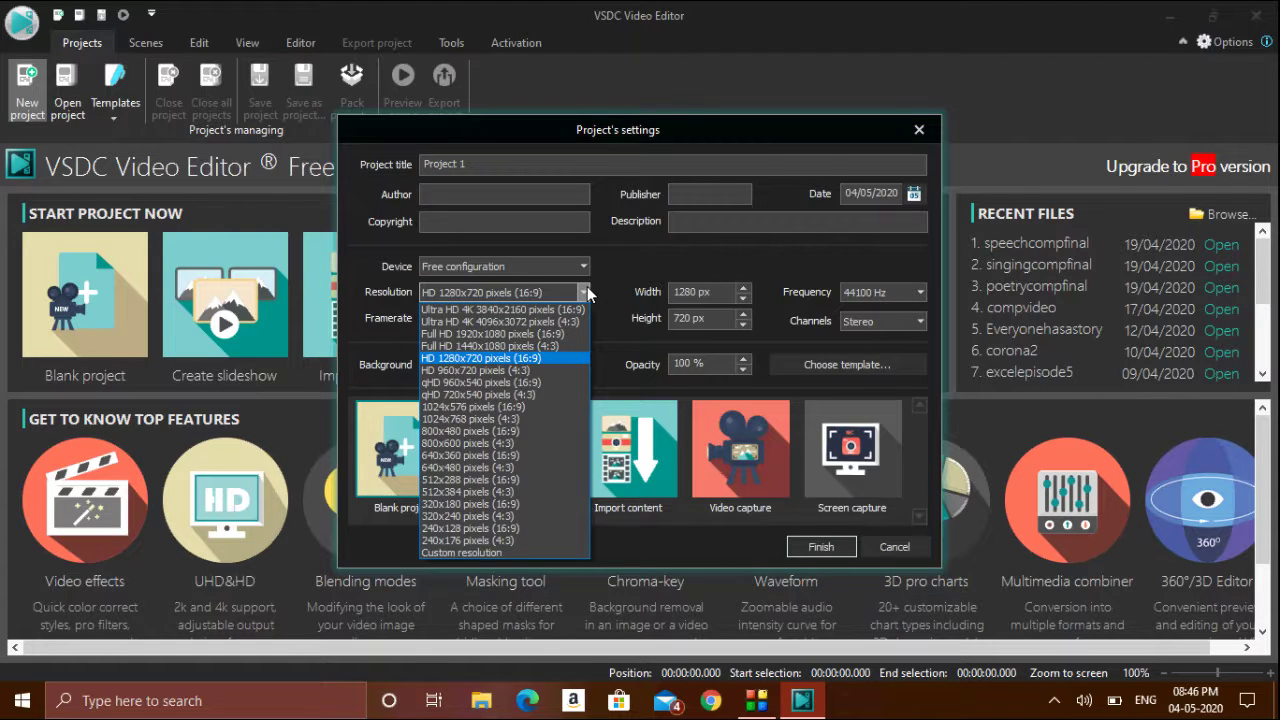
{"action": "left_click", "coordinate": [588, 292]}
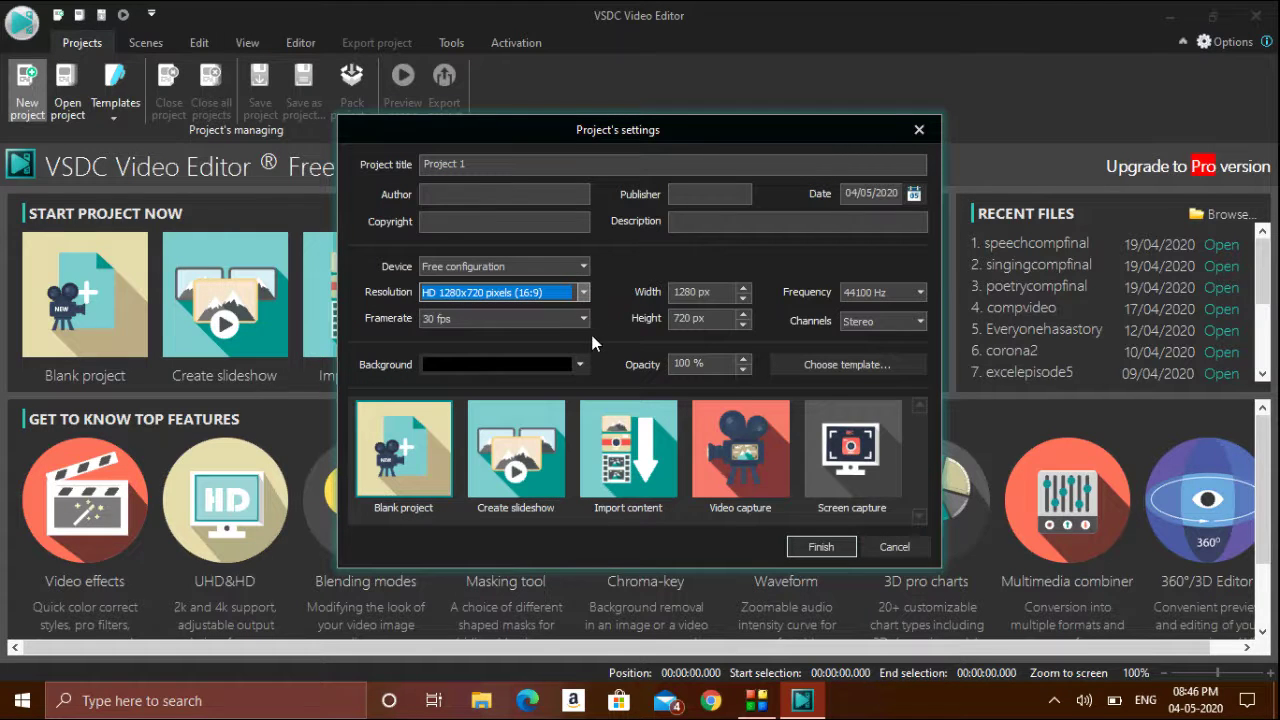
{"action": "left_click", "coordinate": [583, 321]}
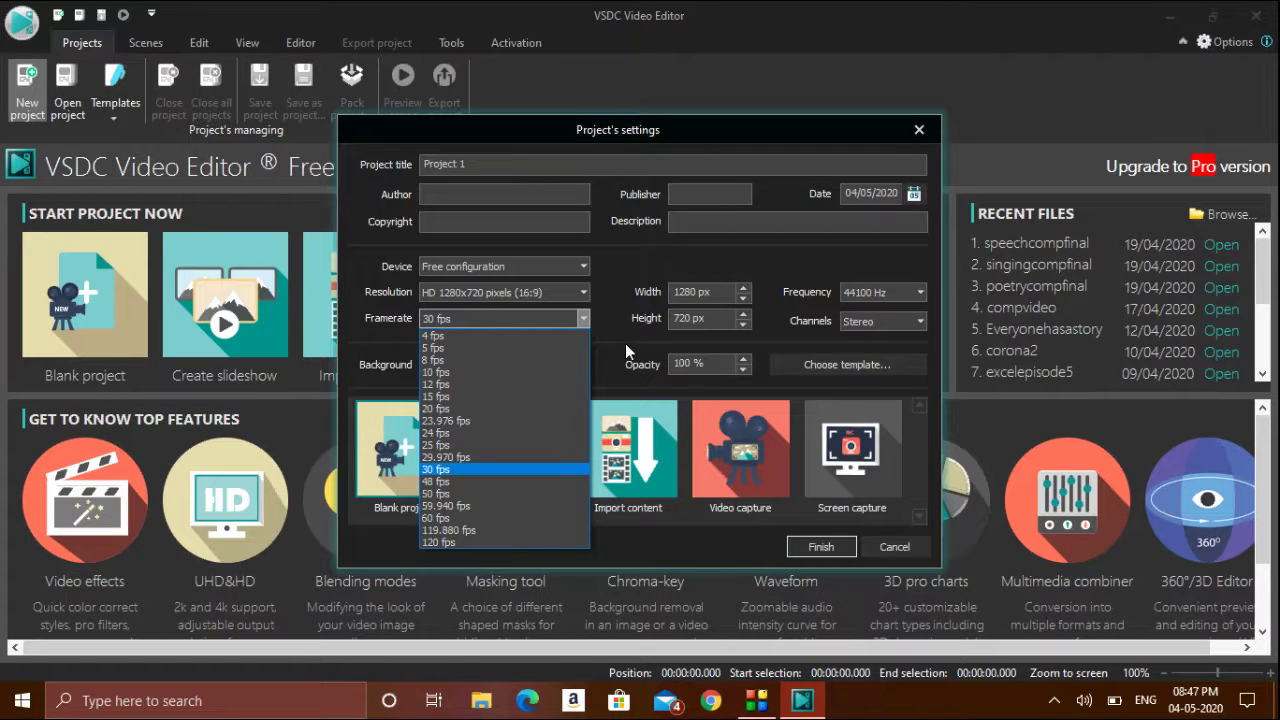
{"action": "key", "text": "Up"}
{"action": "key", "text": "Up"}
{"action": "key", "text": "Up"}
{"action": "key", "text": "Up"}
{"action": "key", "text": "Up"}
{"action": "key", "text": "Up"}
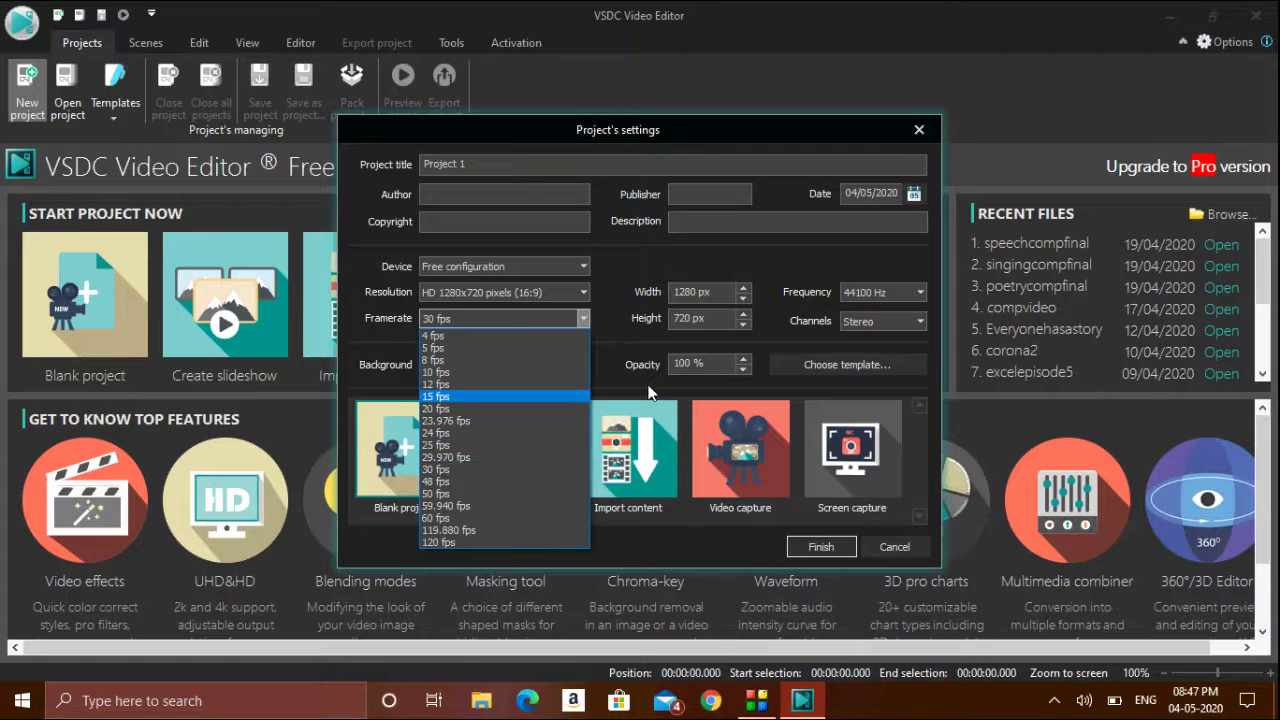
{"action": "left_click", "coordinate": [607, 348]}
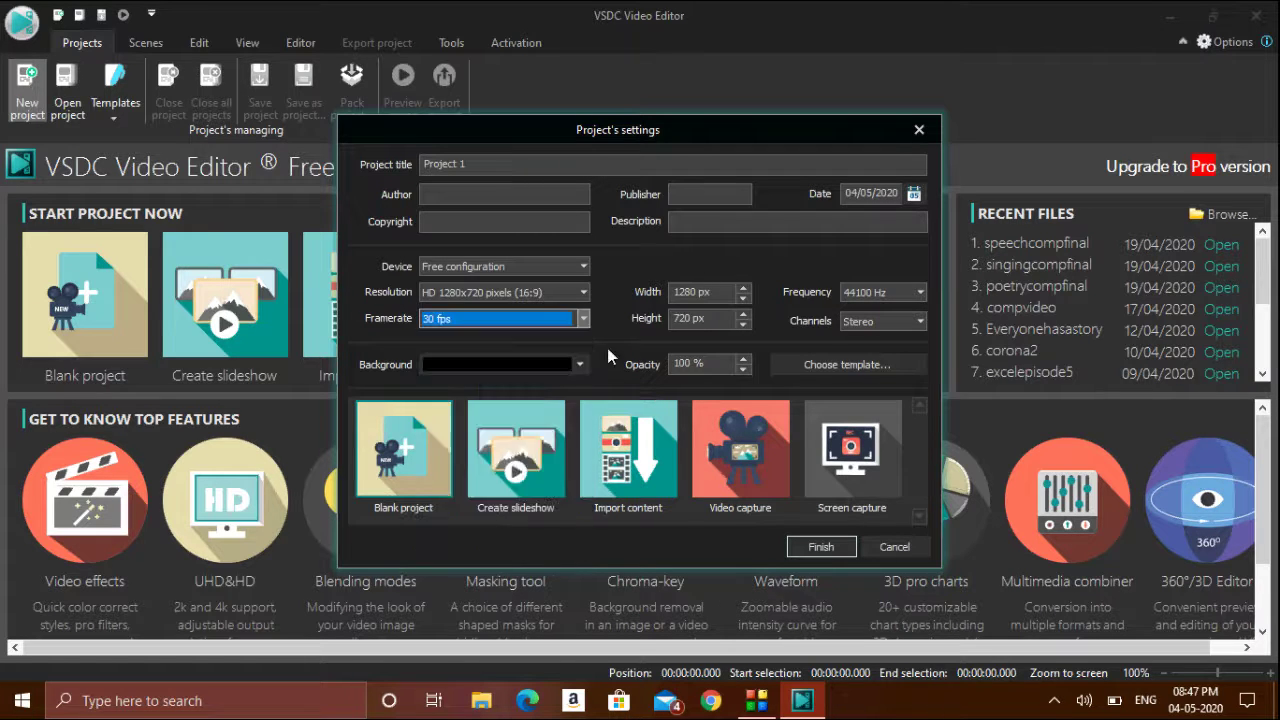
- Create Project 1 and select both moon images in the Project 7 folder to add
{"action": "left_click", "coordinate": [802, 549]}
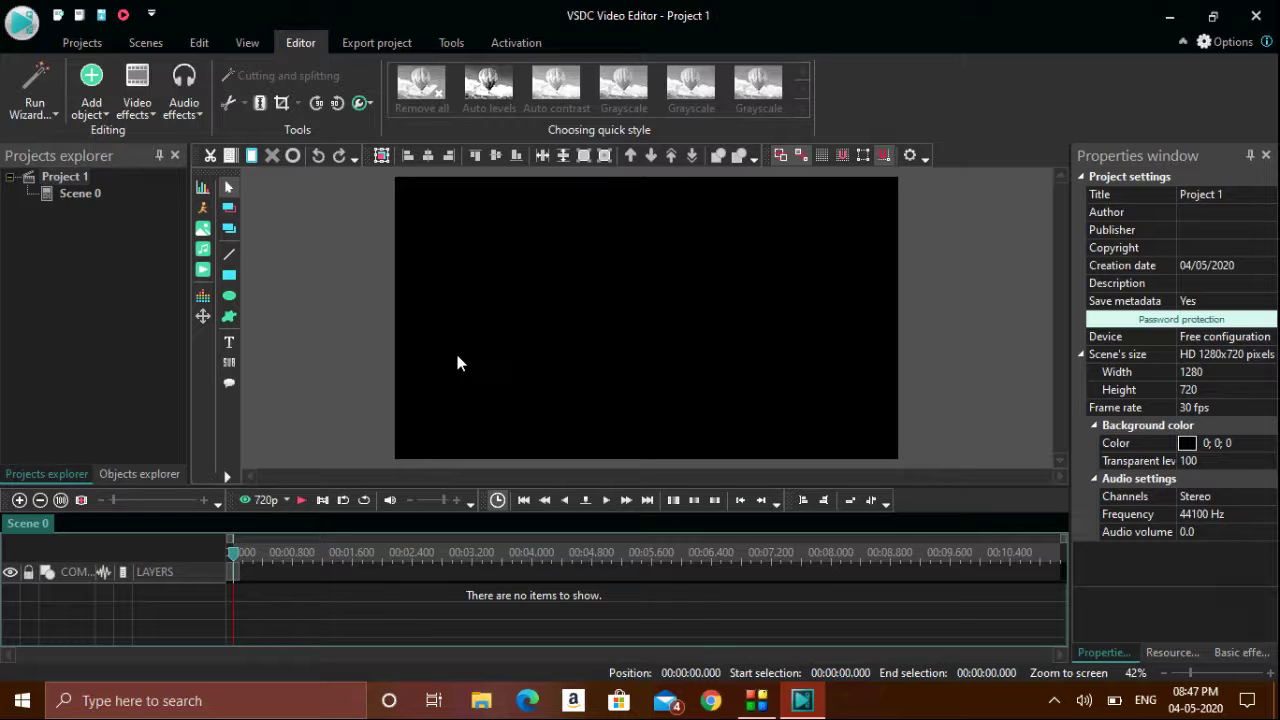
{"action": "left_click", "coordinate": [202, 234]}
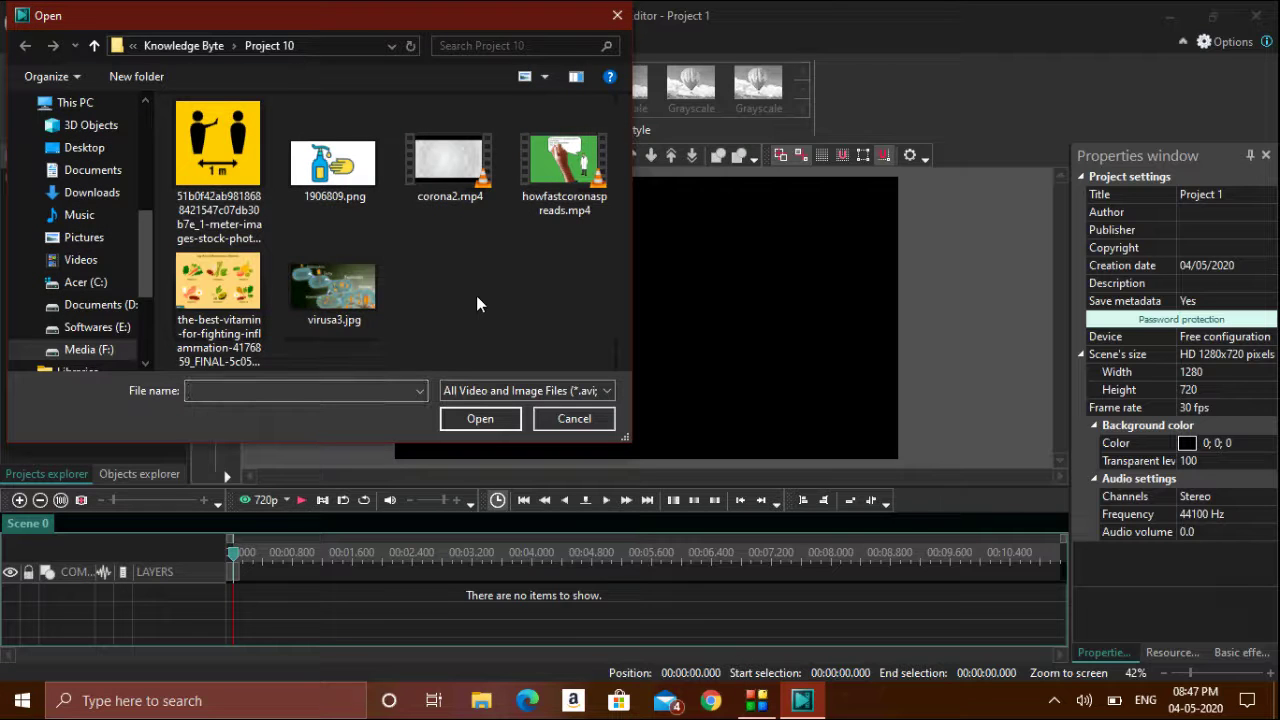
{"action": "key", "text": "alt+Up"}
{"action": "key", "text": "Left"}
{"action": "key", "text": "Left"}
{"action": "key", "text": "Left"}
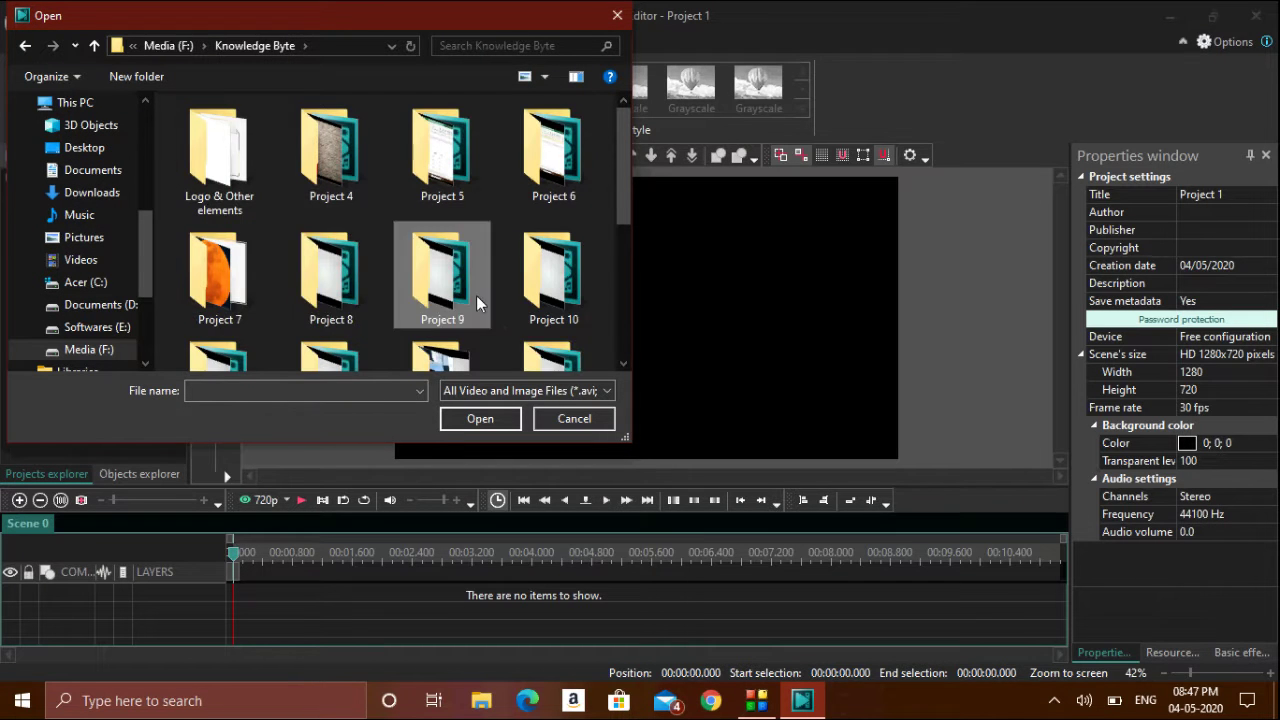
{"action": "key", "text": "Return"}
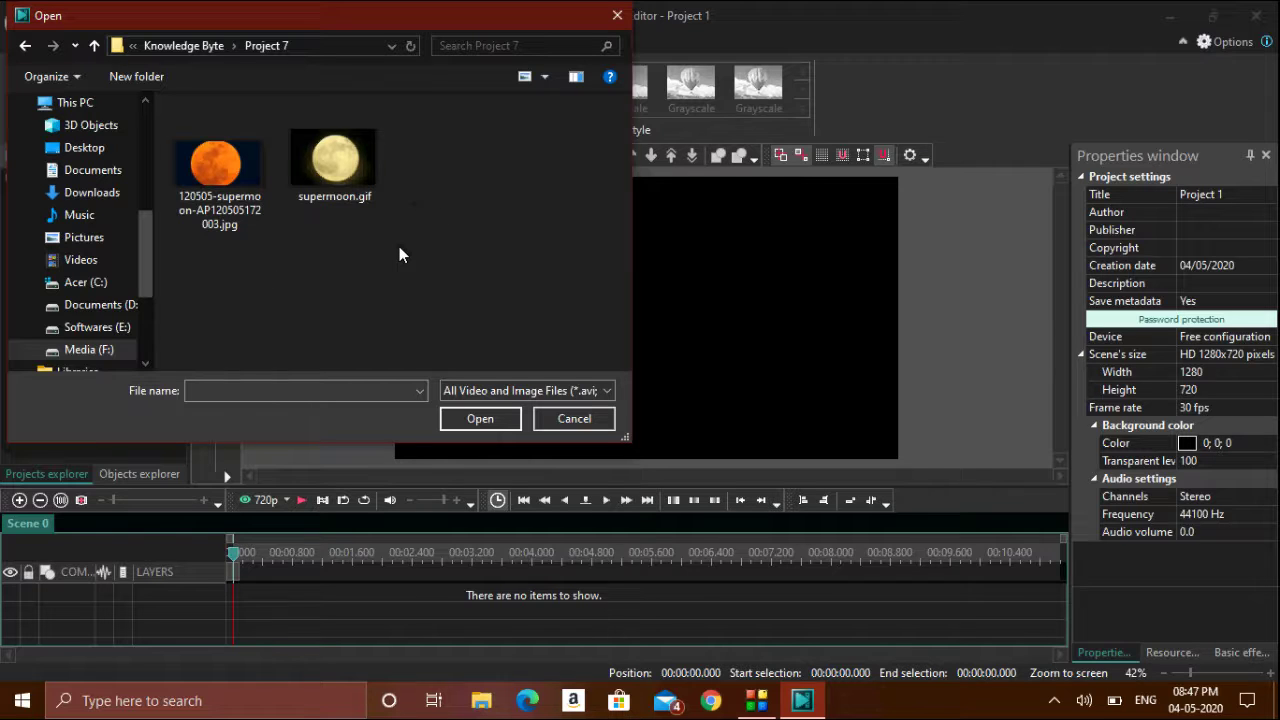
{"action": "left_click_drag", "start_coordinate": [486, 190], "coordinate": [210, 210]}
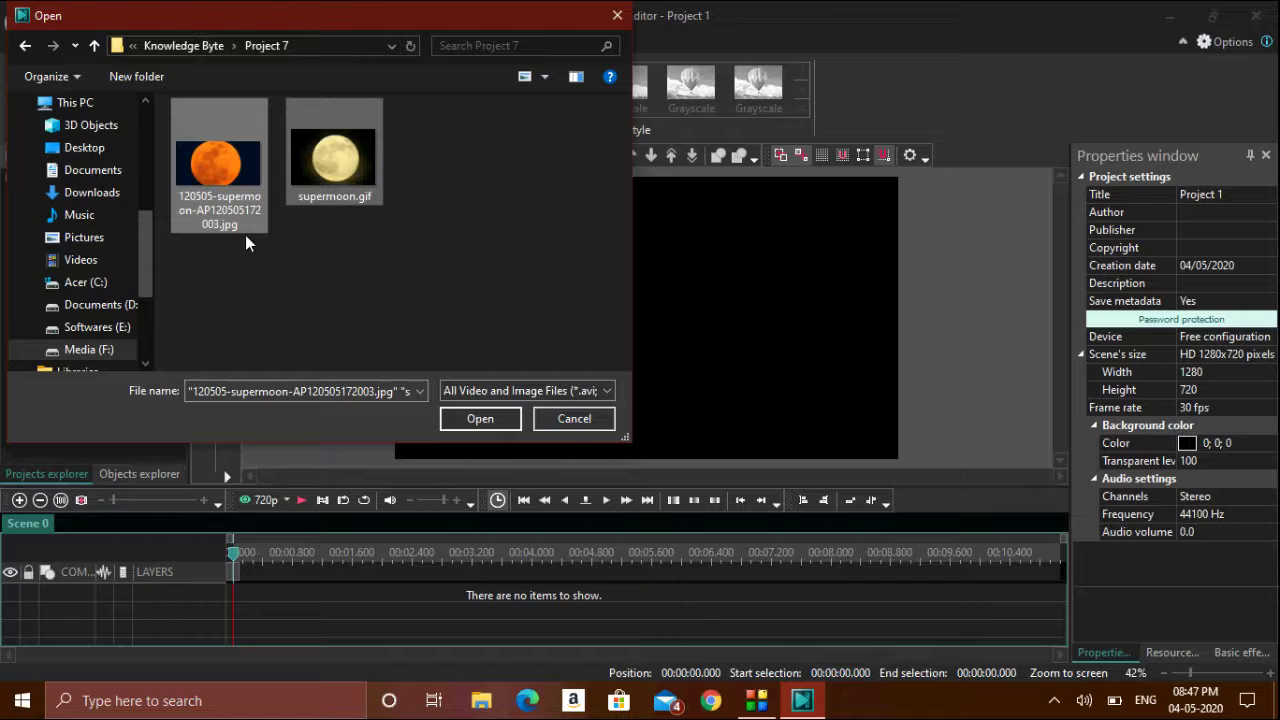
- Load both moon images into the sequence, then pick the vitamin image and howfastcoronaspreads.mp4 from Project 10
{"action": "left_click", "coordinate": [480, 419]}
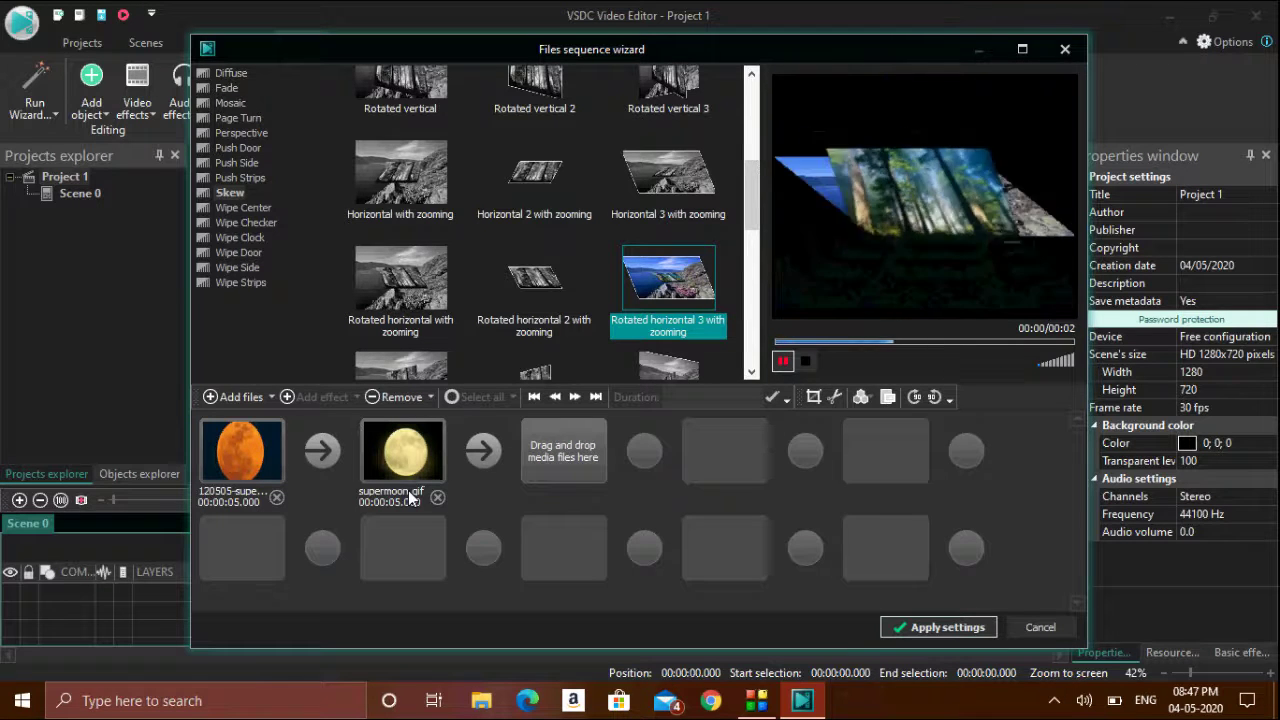
{"action": "left_click", "coordinate": [575, 470]}
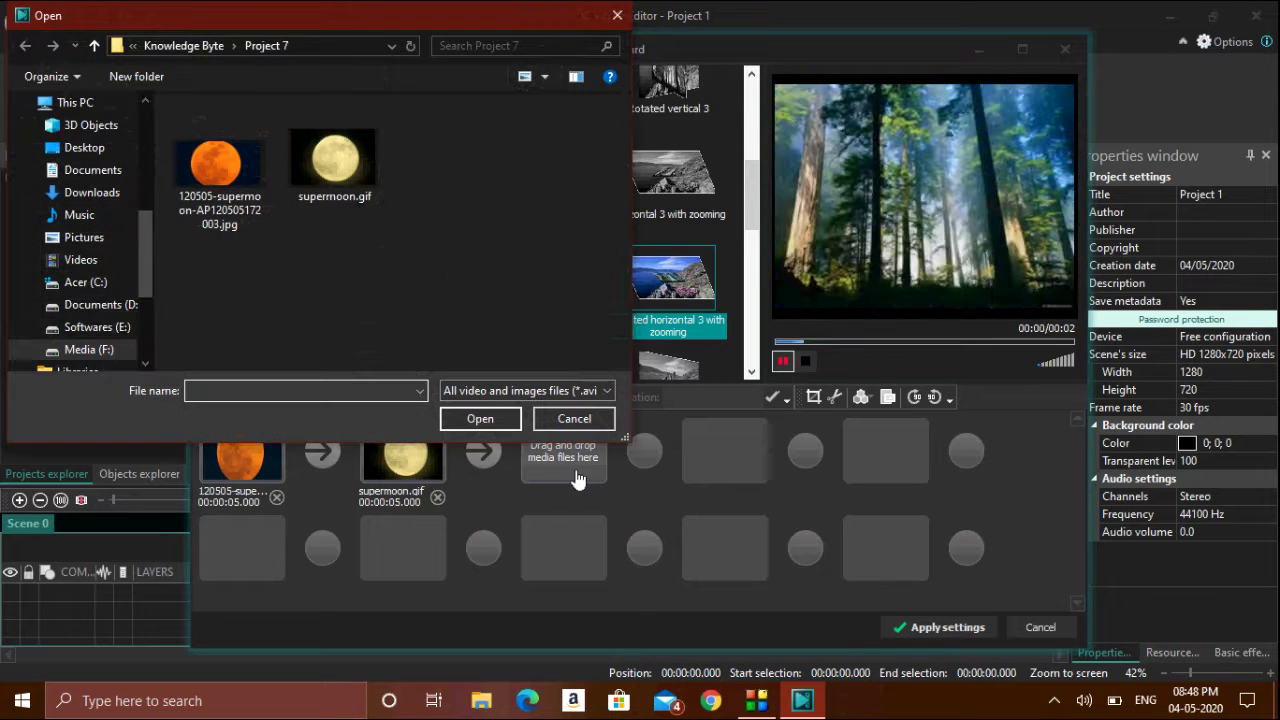
{"action": "left_click", "coordinate": [547, 288]}
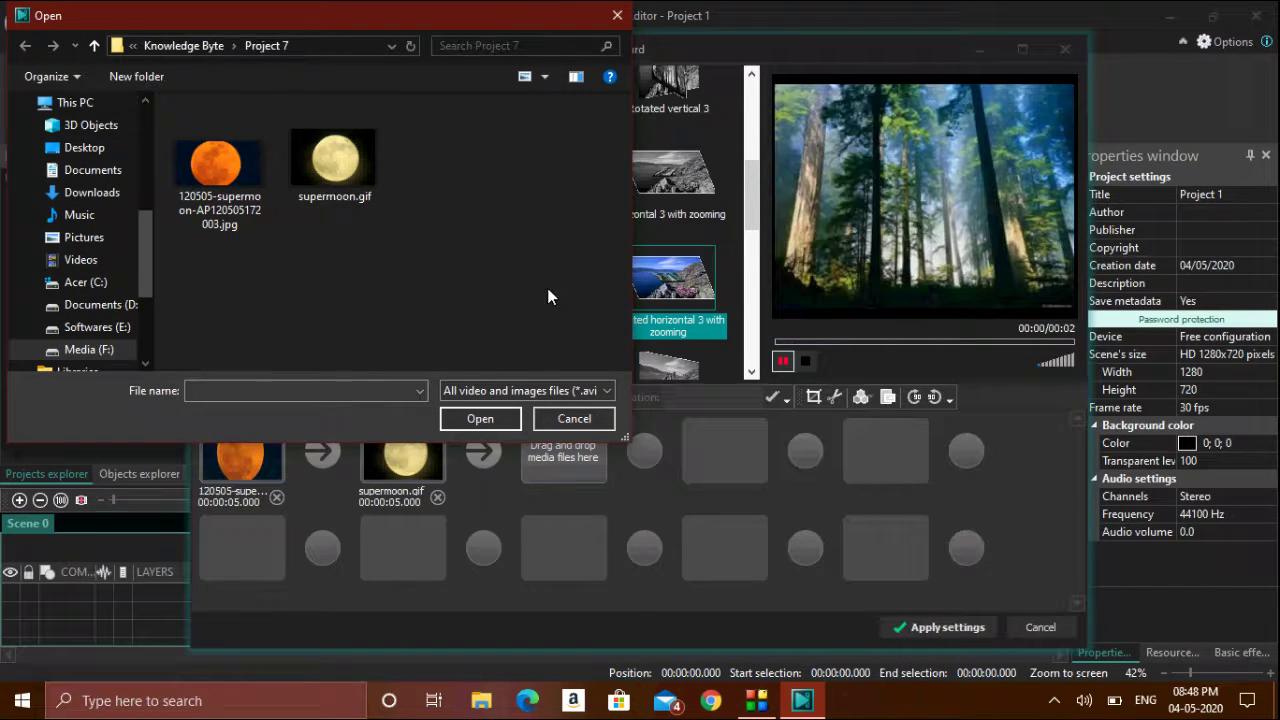
{"action": "key", "text": "BackSpace"}
{"action": "key", "text": "Right"}
{"action": "key", "text": "Return"}
{"action": "key", "text": "BackSpace"}
{"action": "key", "text": "Right"}
{"action": "key", "text": "Right"}
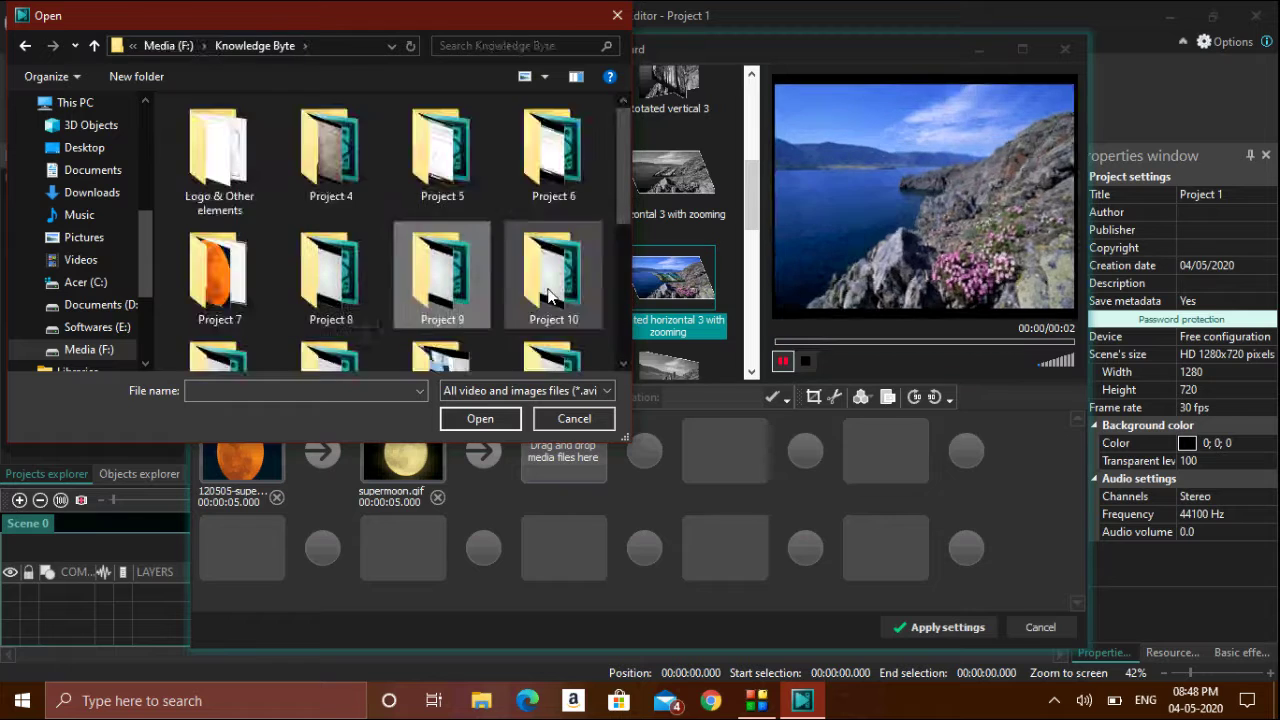
{"action": "key", "text": "Return"}
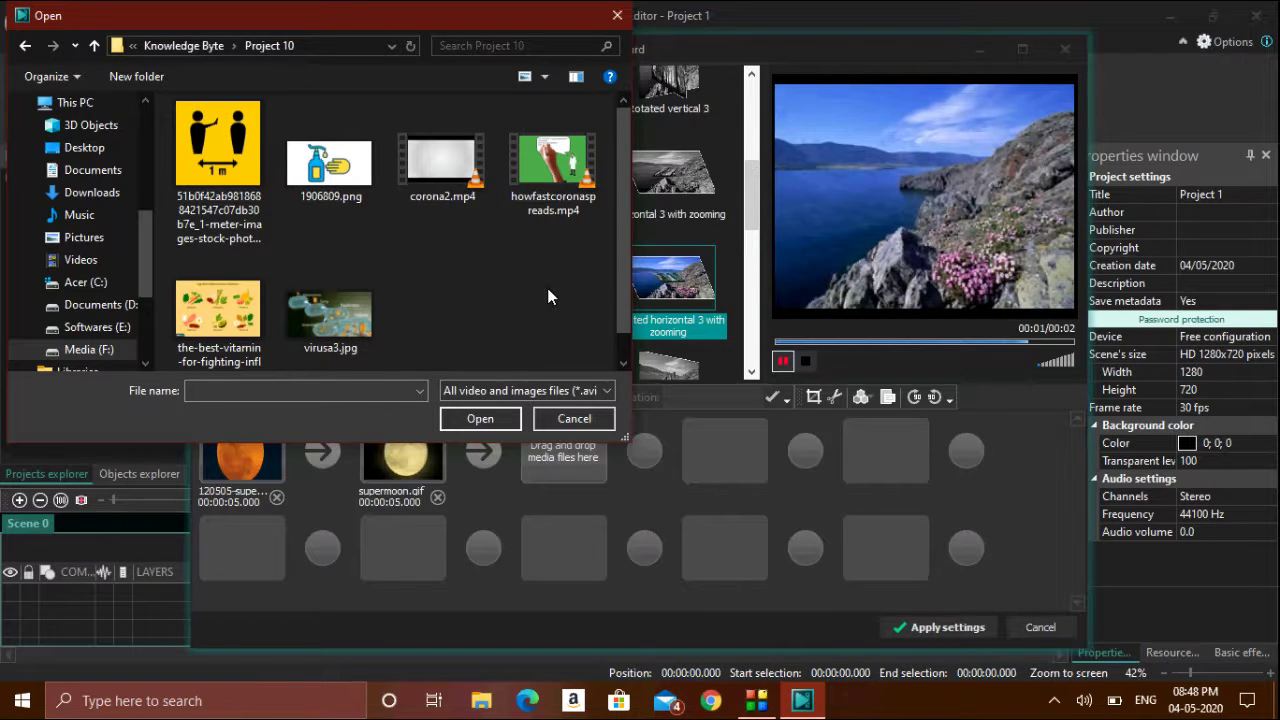
{"action": "left_click", "coordinate": [356, 176]}
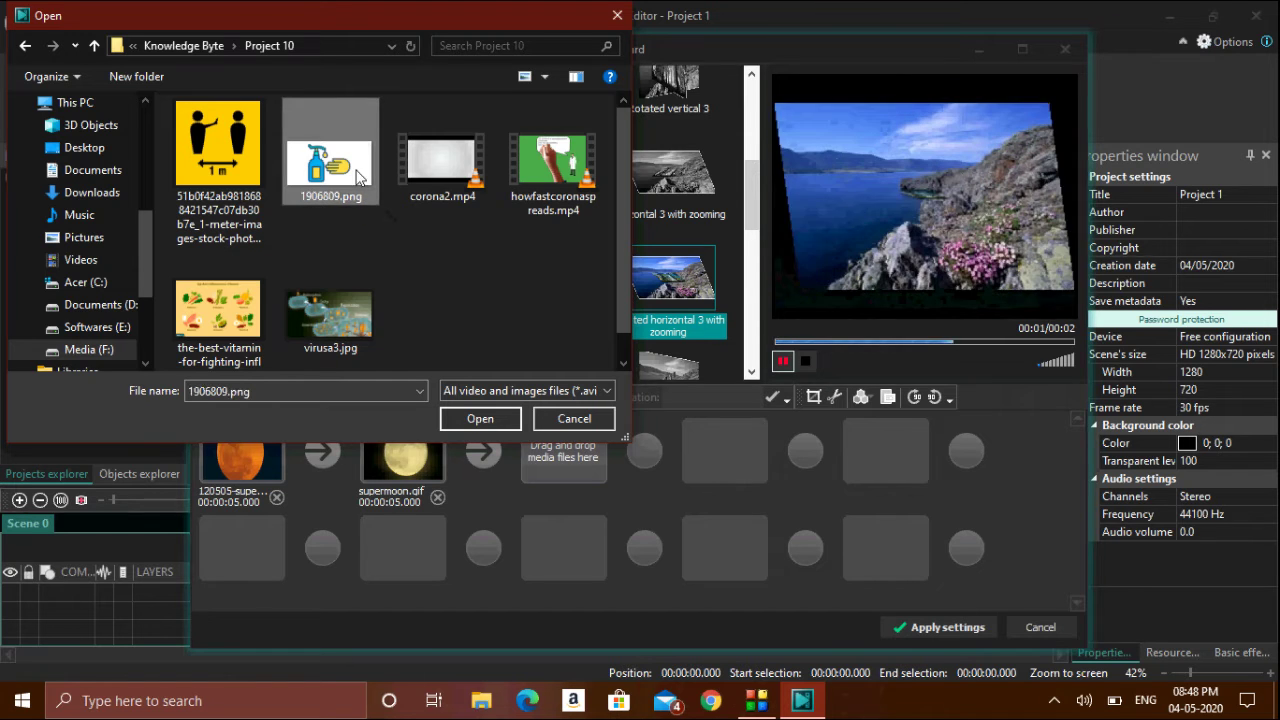
{"action": "left_click", "coordinate": [233, 303]}
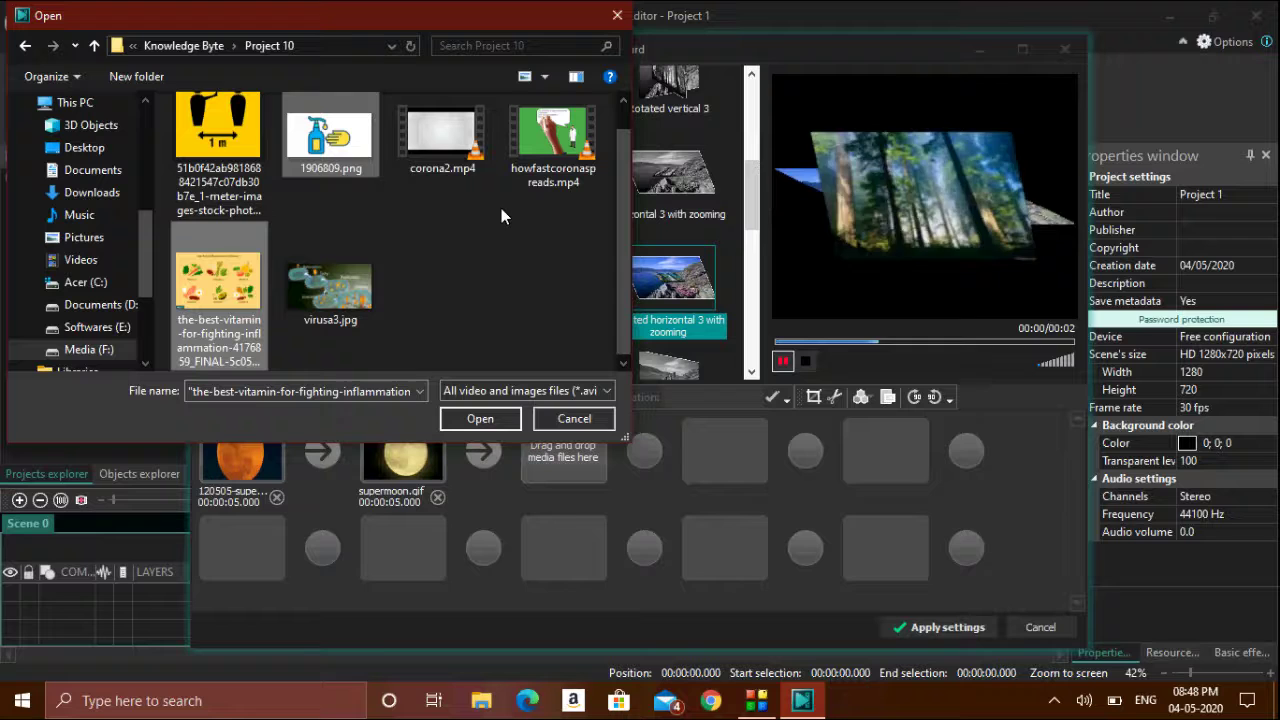
{"action": "left_click", "coordinate": [515, 154], "text": "ctrl"}
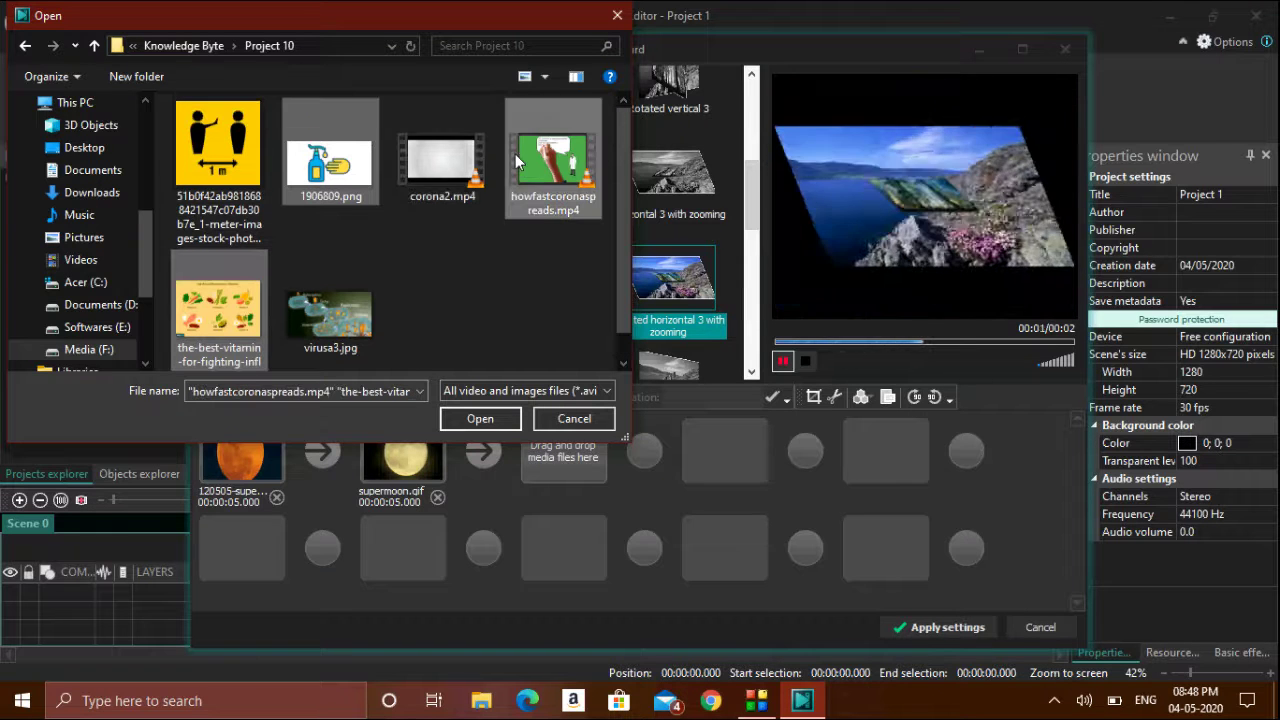
- Add the chosen files to the sequence and set the first transition to Box In with 4x4 grid
{"action": "left_click", "coordinate": [503, 422]}
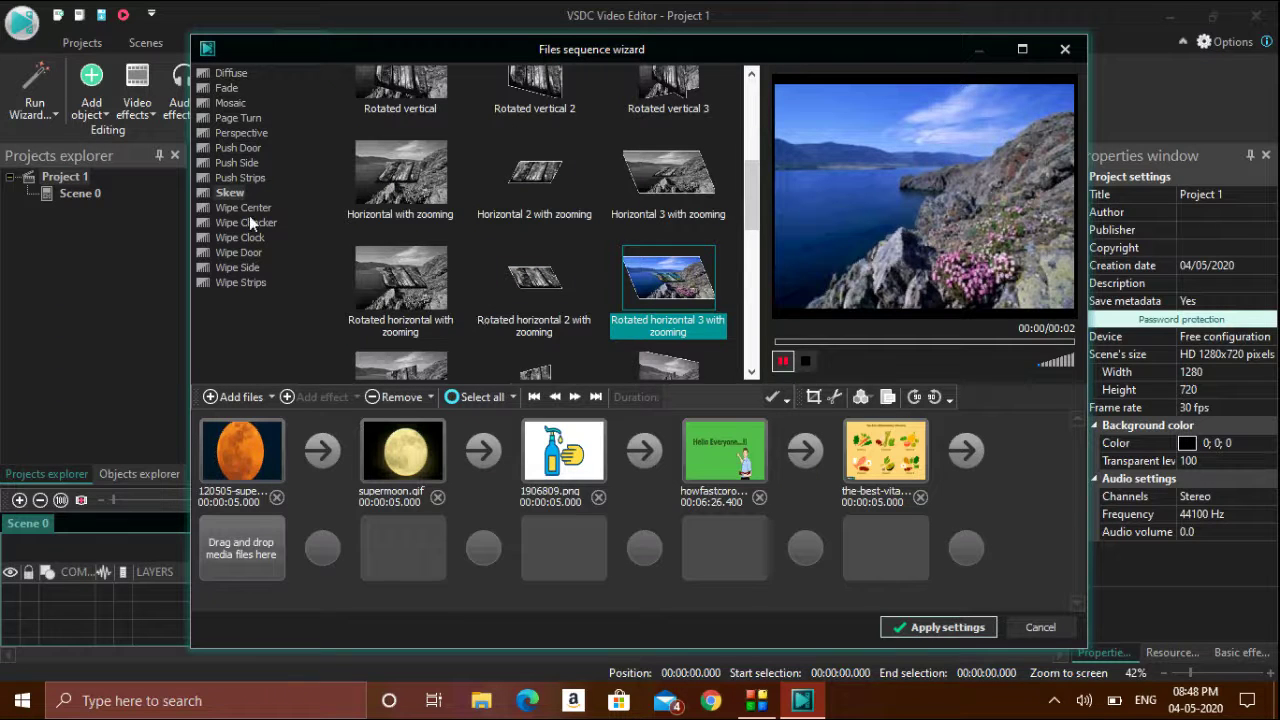
{"action": "left_click", "coordinate": [240, 133]}
{"action": "left_click", "coordinate": [240, 208]}
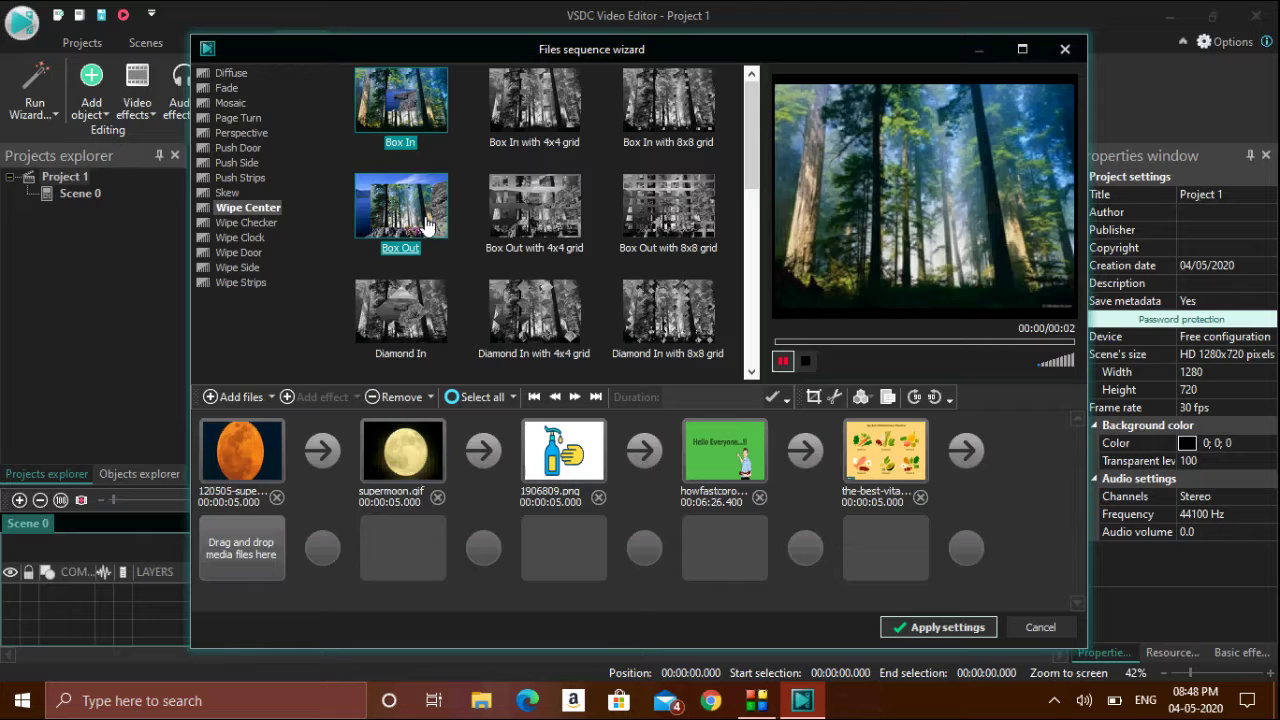
{"action": "left_click", "coordinate": [570, 200]}
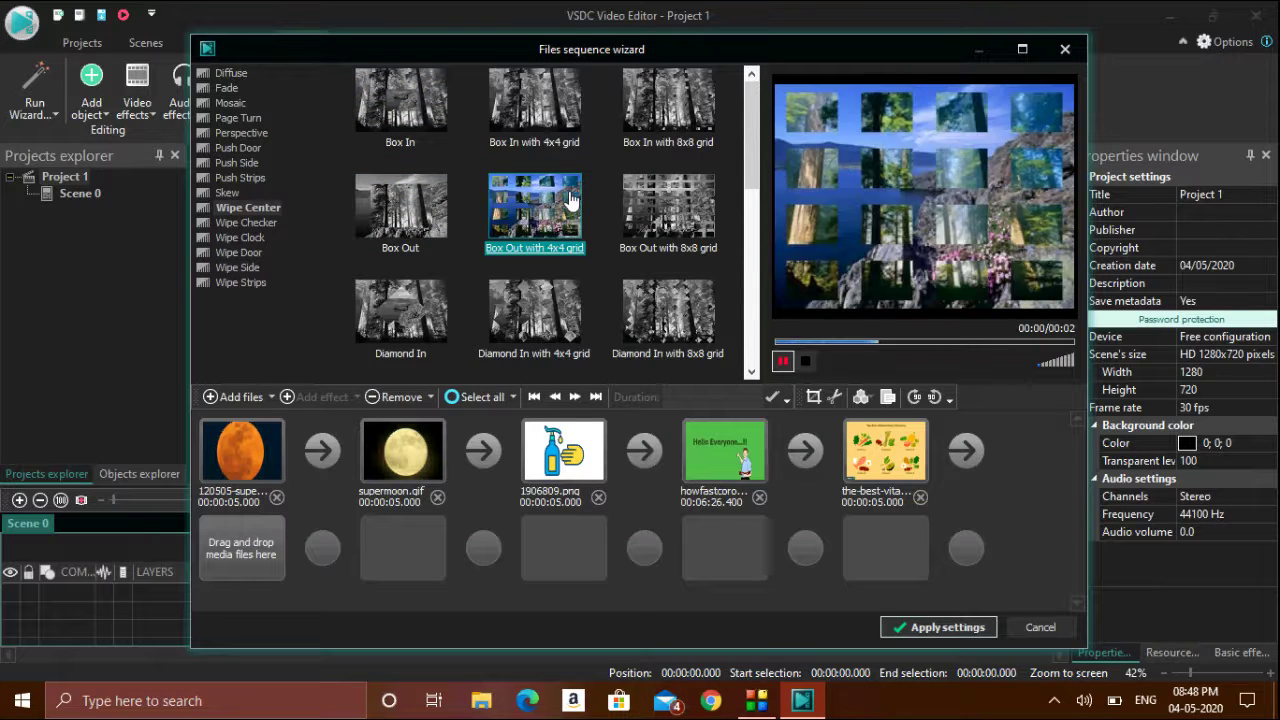
{"action": "left_click", "coordinate": [412, 124]}
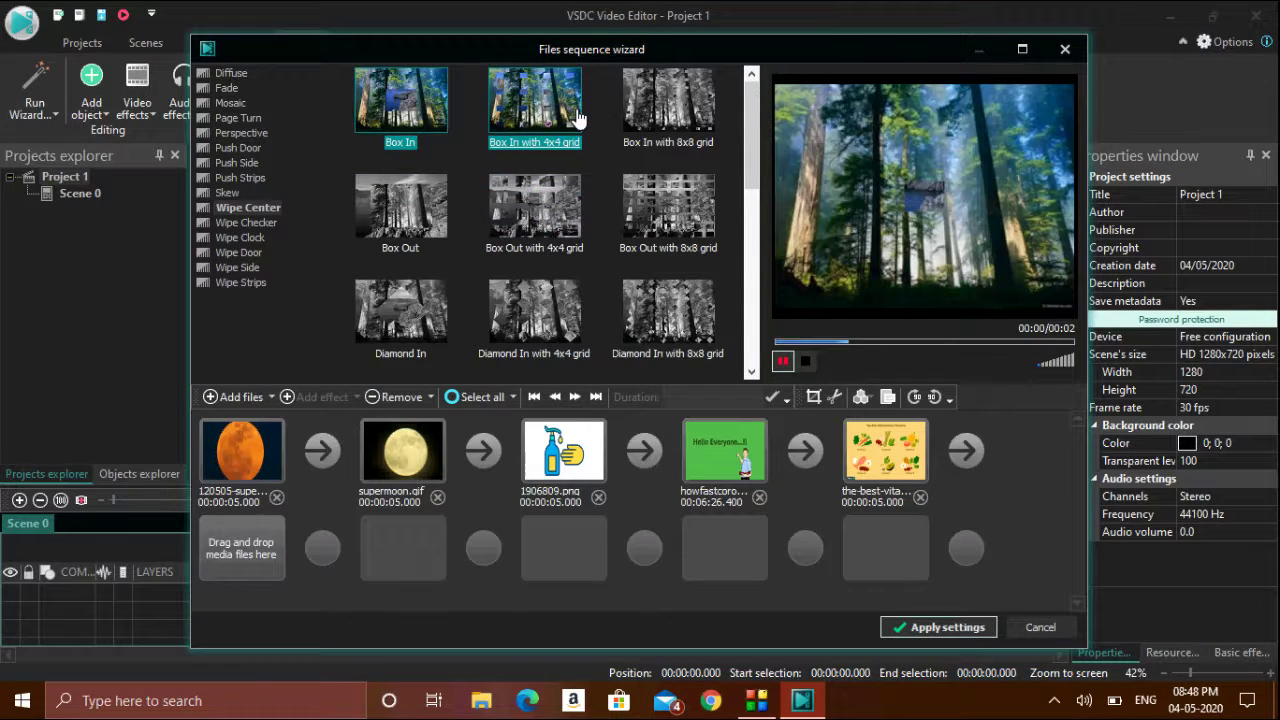
{"action": "left_click", "coordinate": [545, 130]}
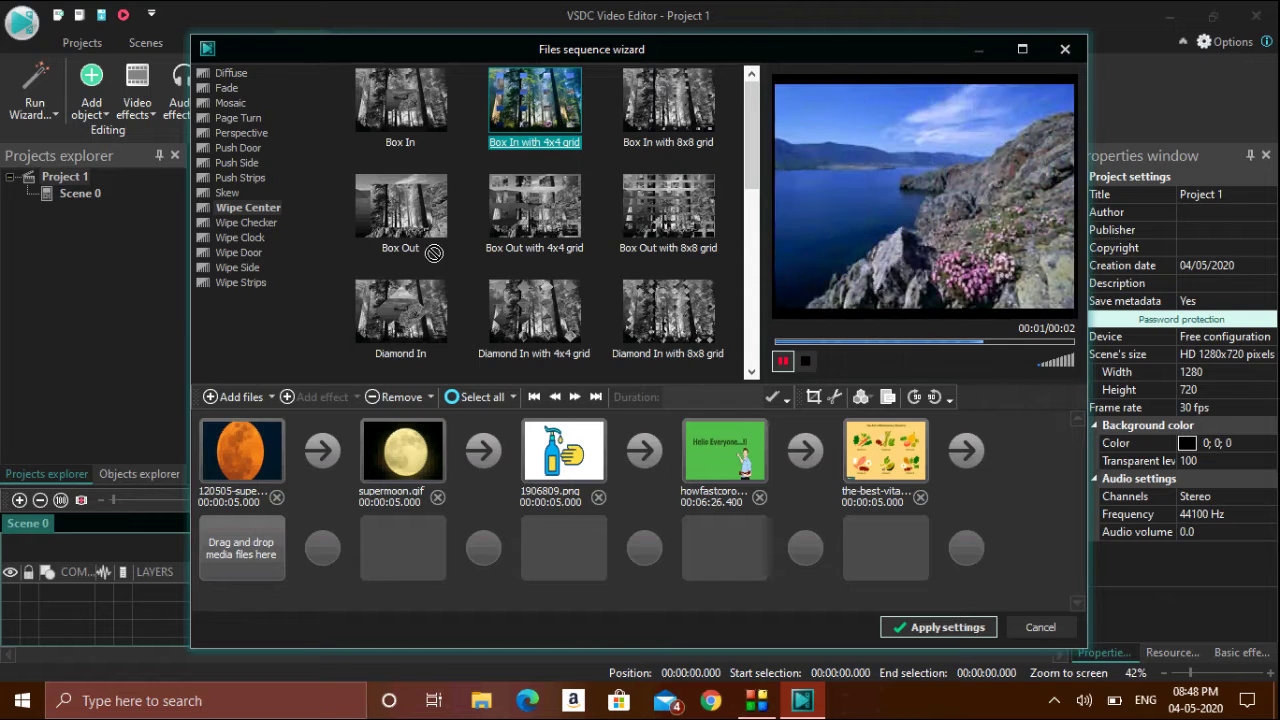
- Set the transition between the two moon images to Push Door Vertical Out with 1x4 grid
{"action": "left_click", "coordinate": [317, 466]}
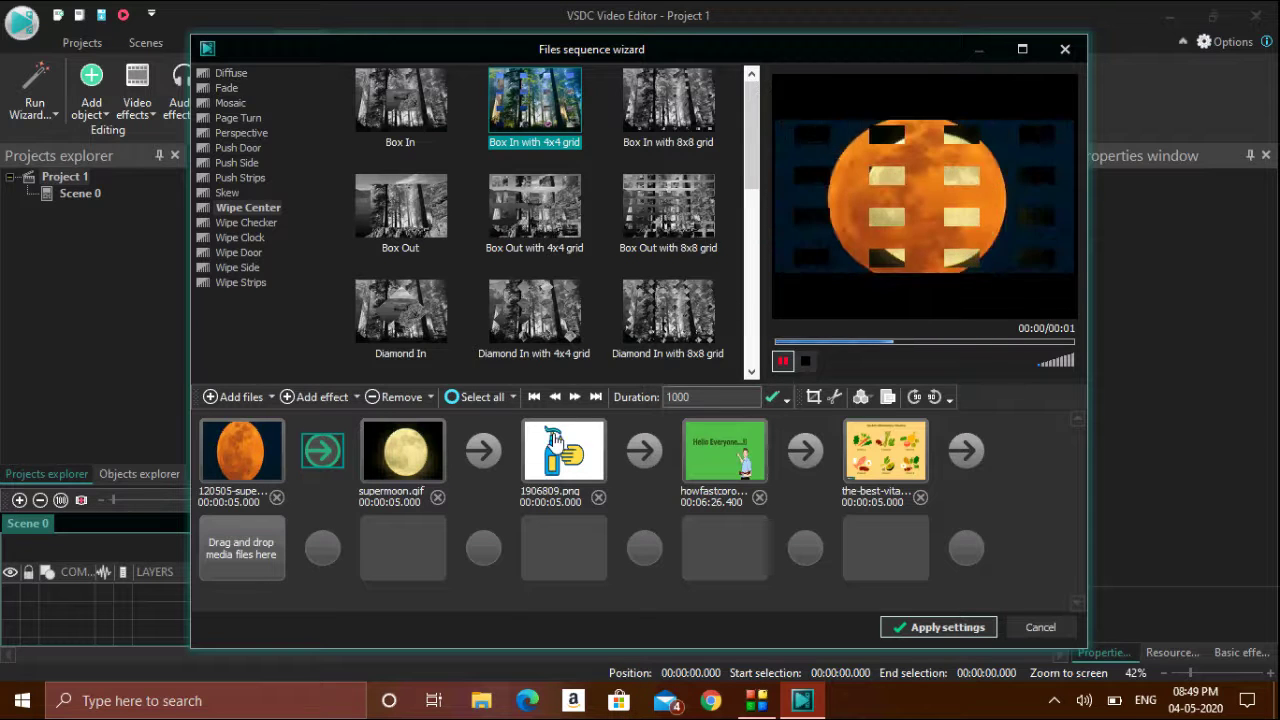
{"action": "left_click", "coordinate": [229, 151]}
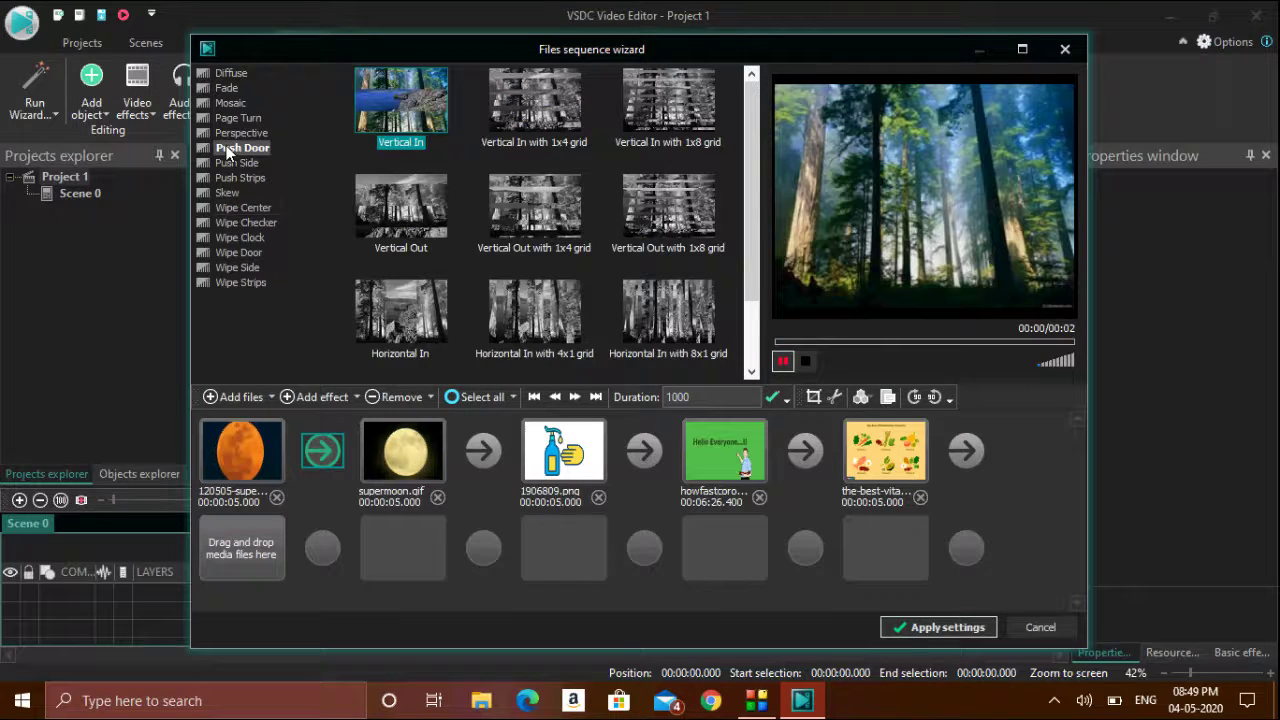
{"action": "left_click", "coordinate": [525, 228]}
- Set the moon-to-bottle transition to Push Strips Vertical with 1x8 grid
{"action": "left_click", "coordinate": [495, 457]}
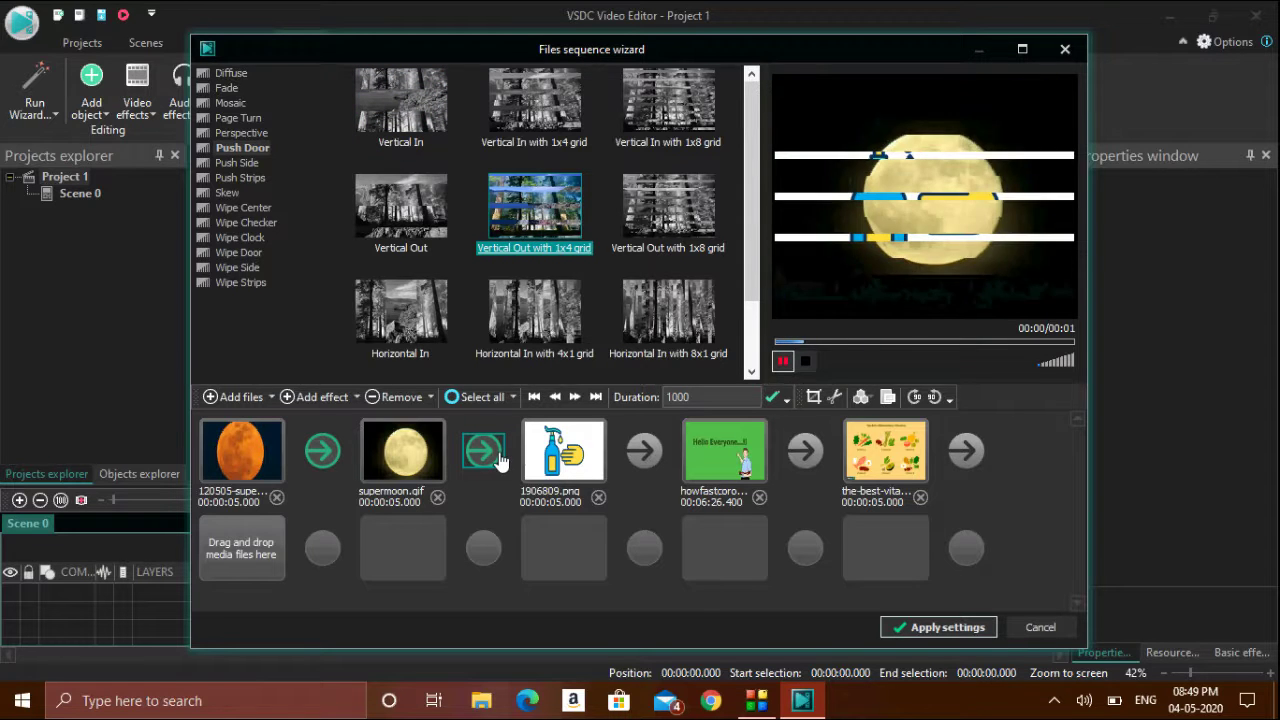
{"action": "left_click", "coordinate": [241, 238]}
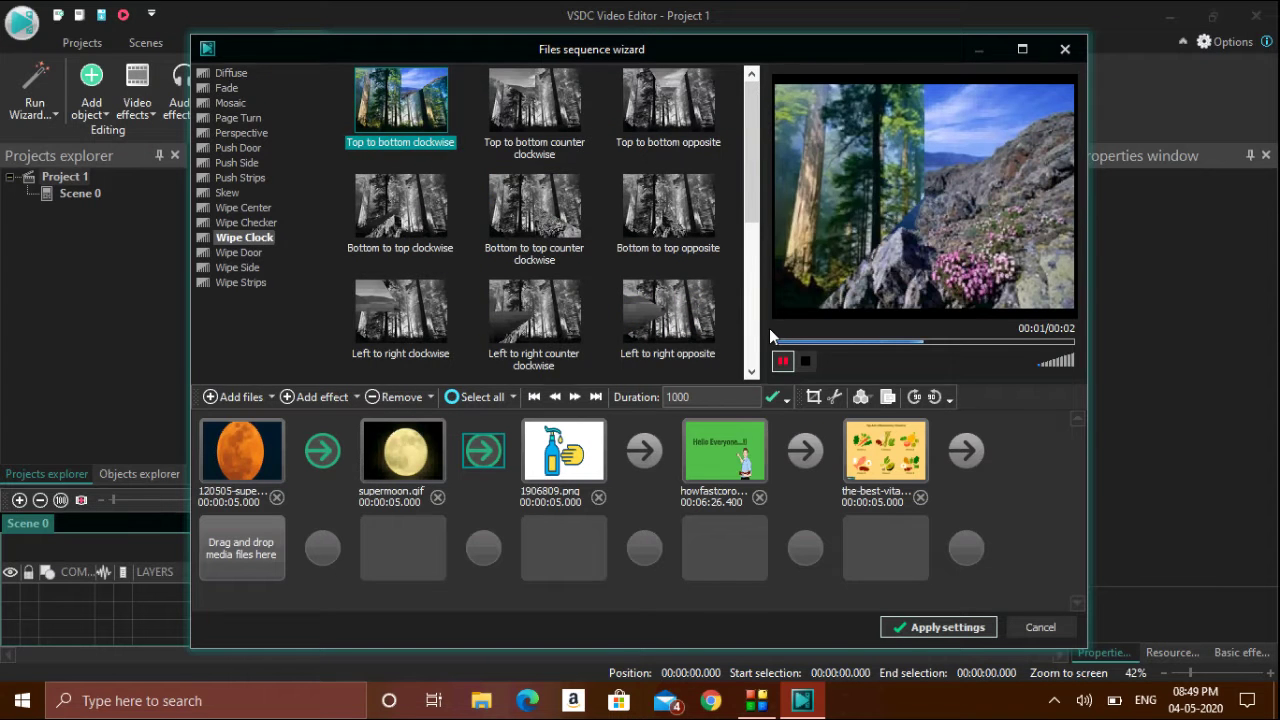
{"action": "scroll", "coordinate": [762, 347], "scroll_direction": "down", "scroll_amount": 3}
{"action": "left_click", "coordinate": [401, 108]}
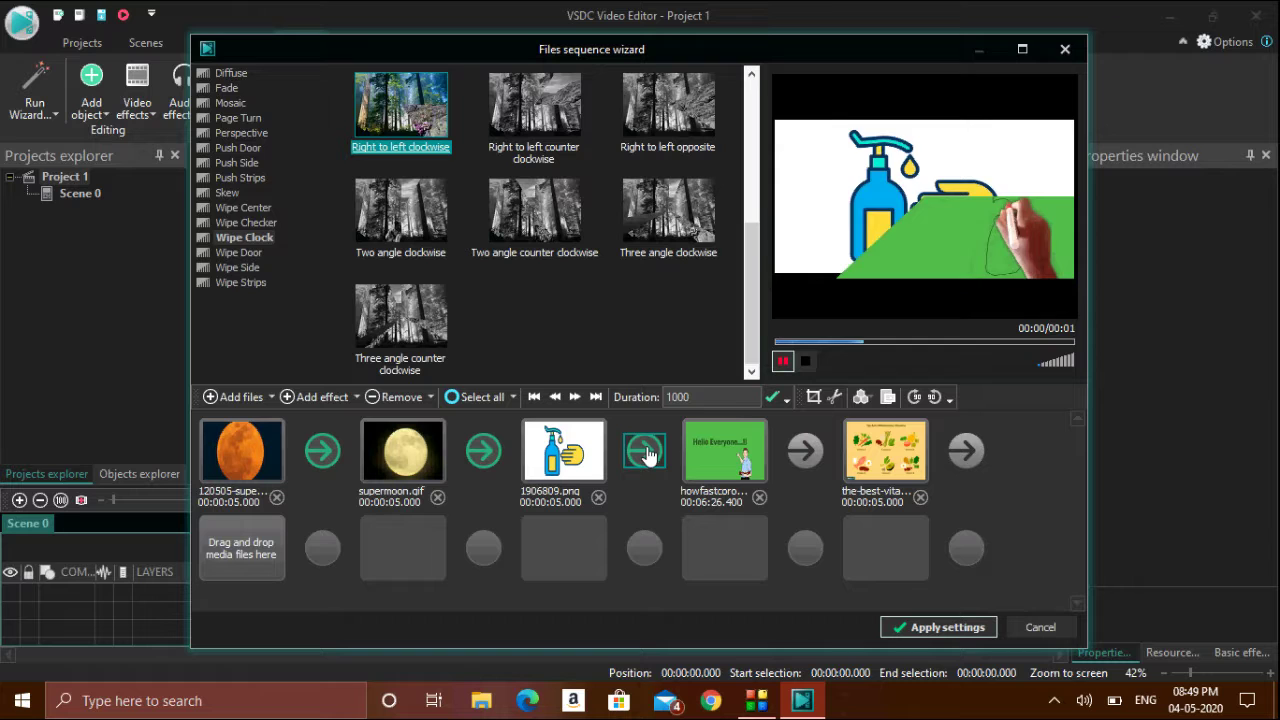
{"action": "left_click", "coordinate": [222, 133]}
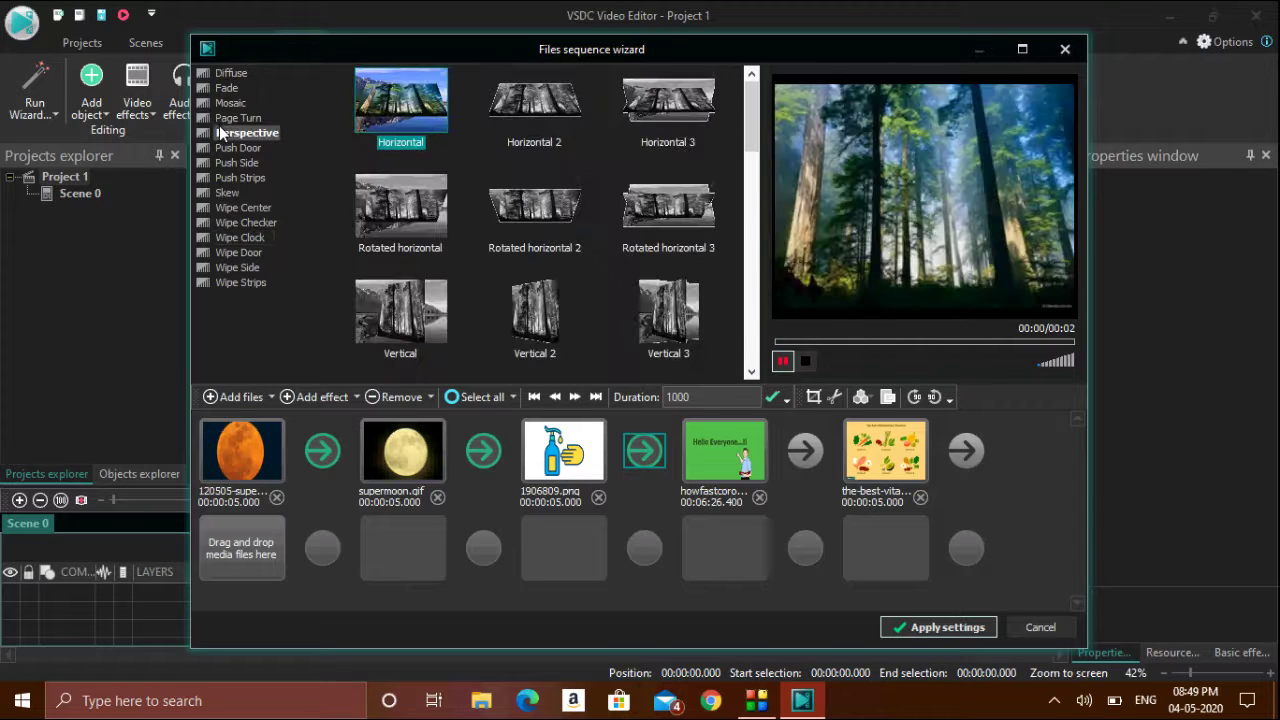
{"action": "left_click", "coordinate": [229, 176]}
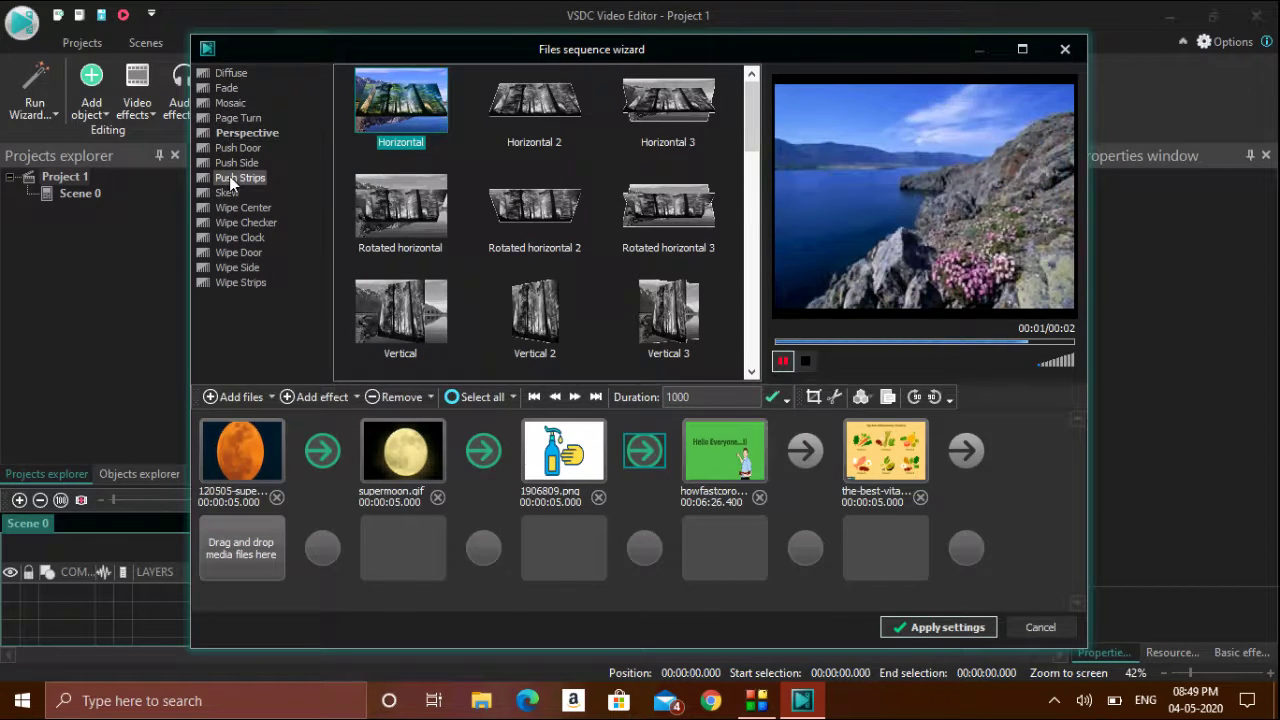
{"action": "left_click", "coordinate": [668, 102]}
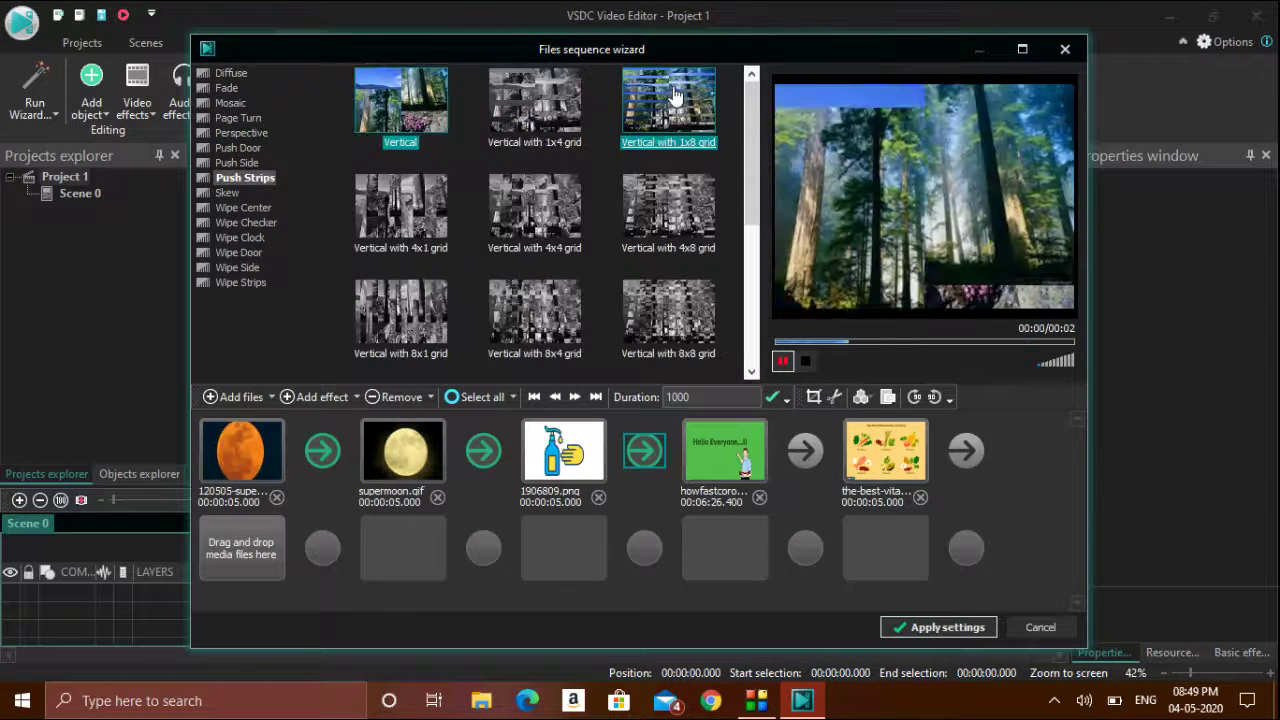
- Add a Wipe Door Vertical Out transition after the howfastcoro clip and apply the sequence settings
{"action": "left_click", "coordinate": [808, 456]}
{"action": "left_click", "coordinate": [229, 250]}
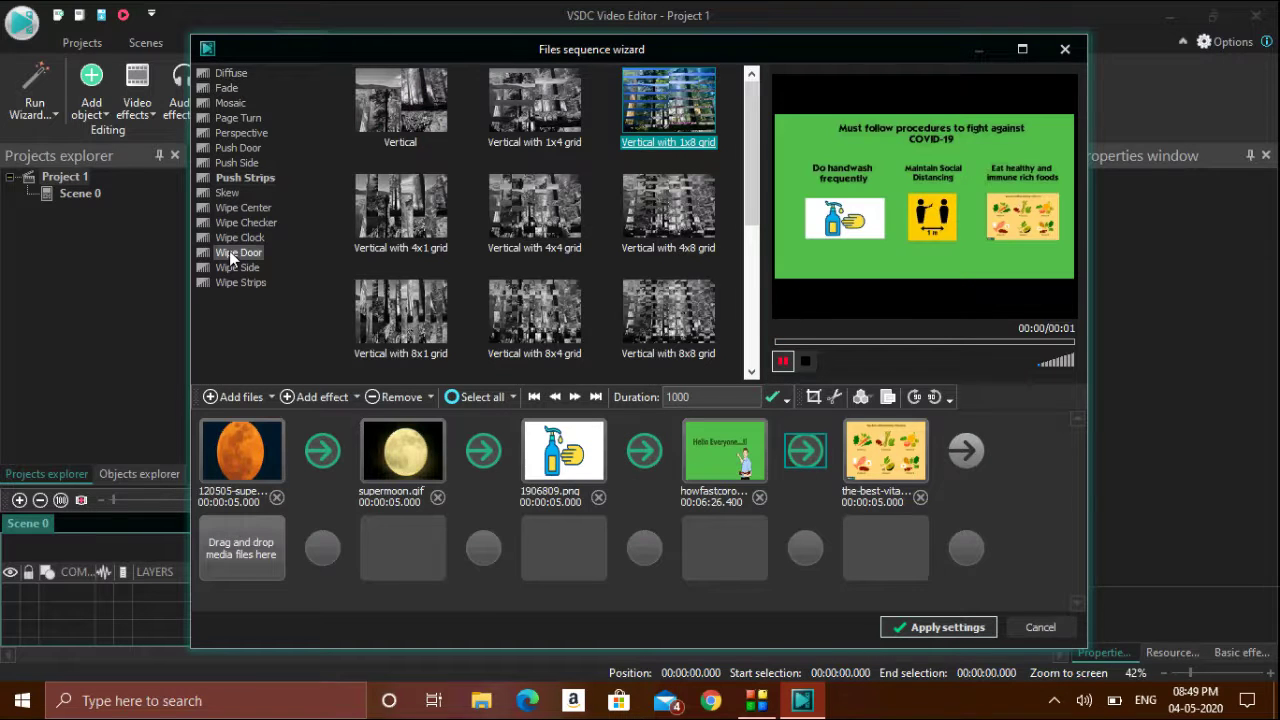
{"action": "left_click", "coordinate": [378, 238]}
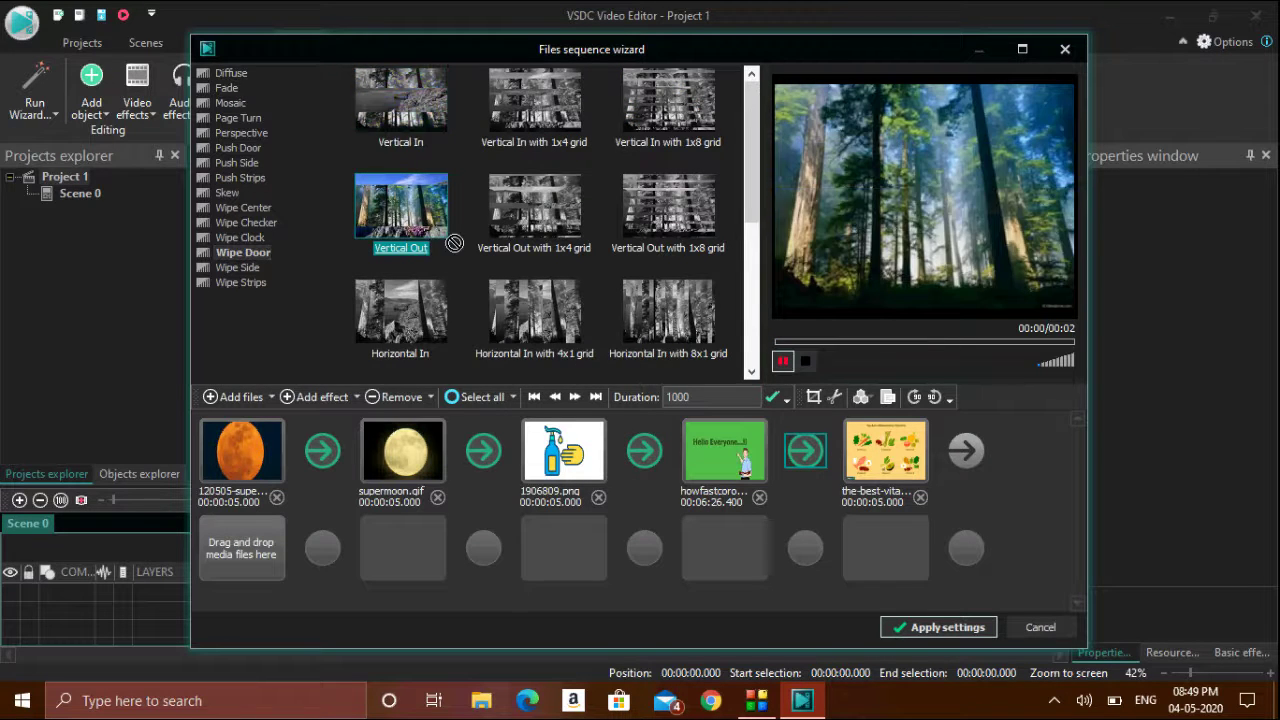
{"action": "left_click", "coordinate": [966, 452]}
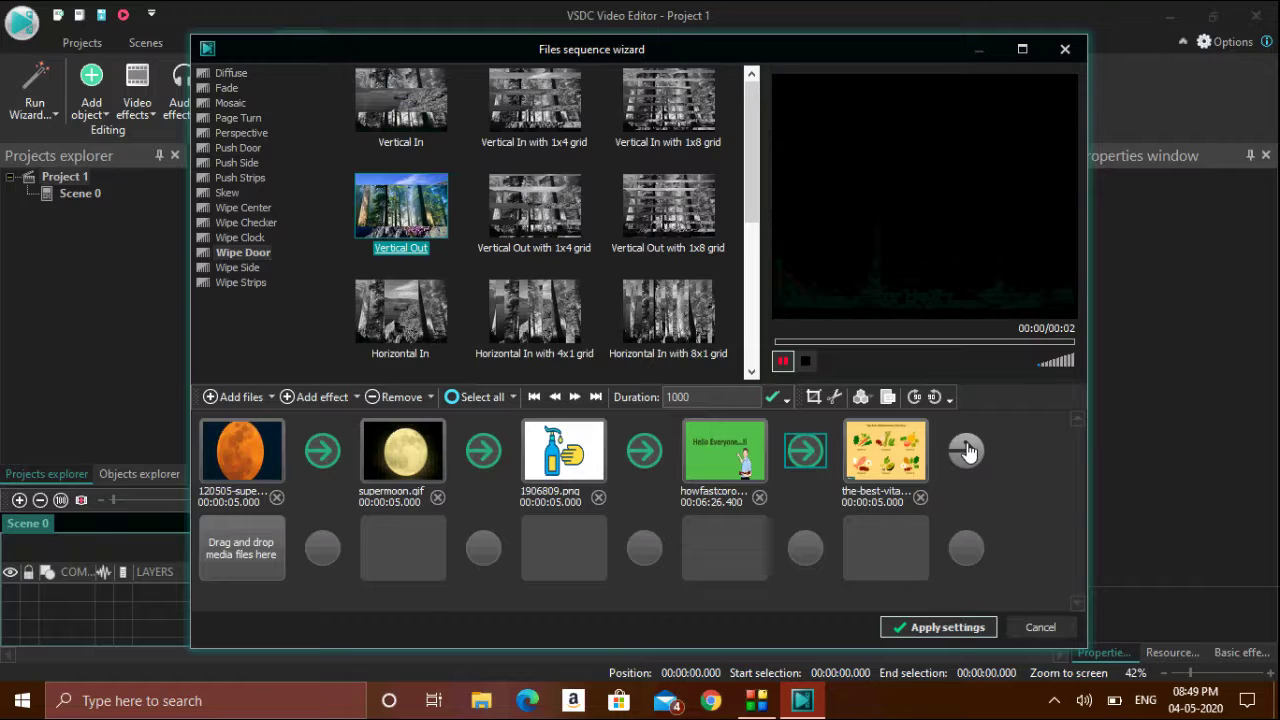
{"action": "left_click", "coordinate": [946, 627]}
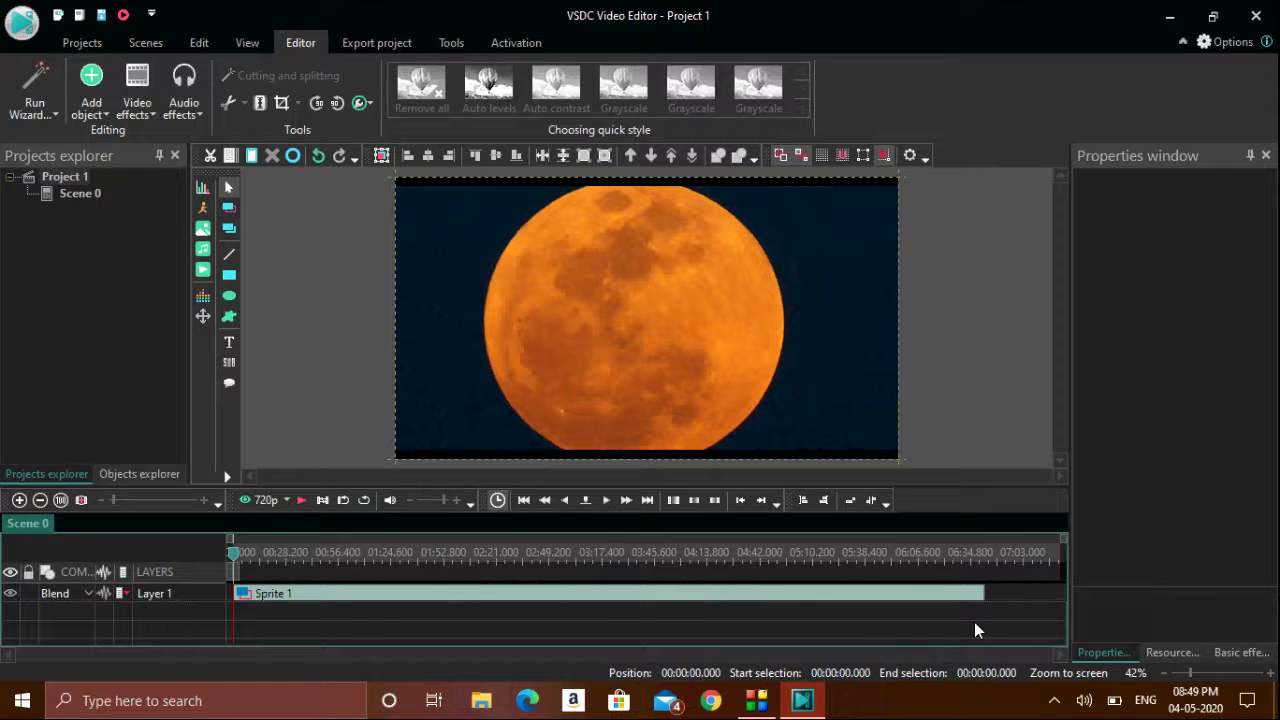
{"action": "left_click", "coordinate": [301, 502]}
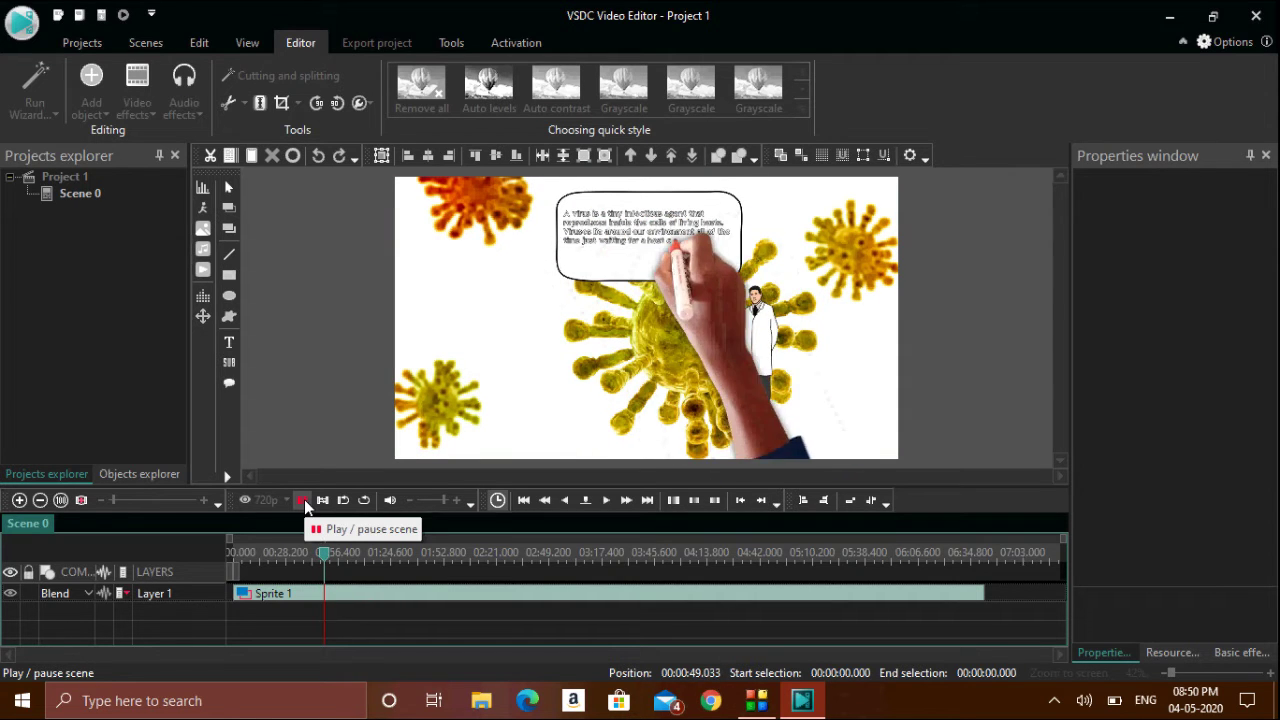
{"action": "left_click", "coordinate": [259, 550]}
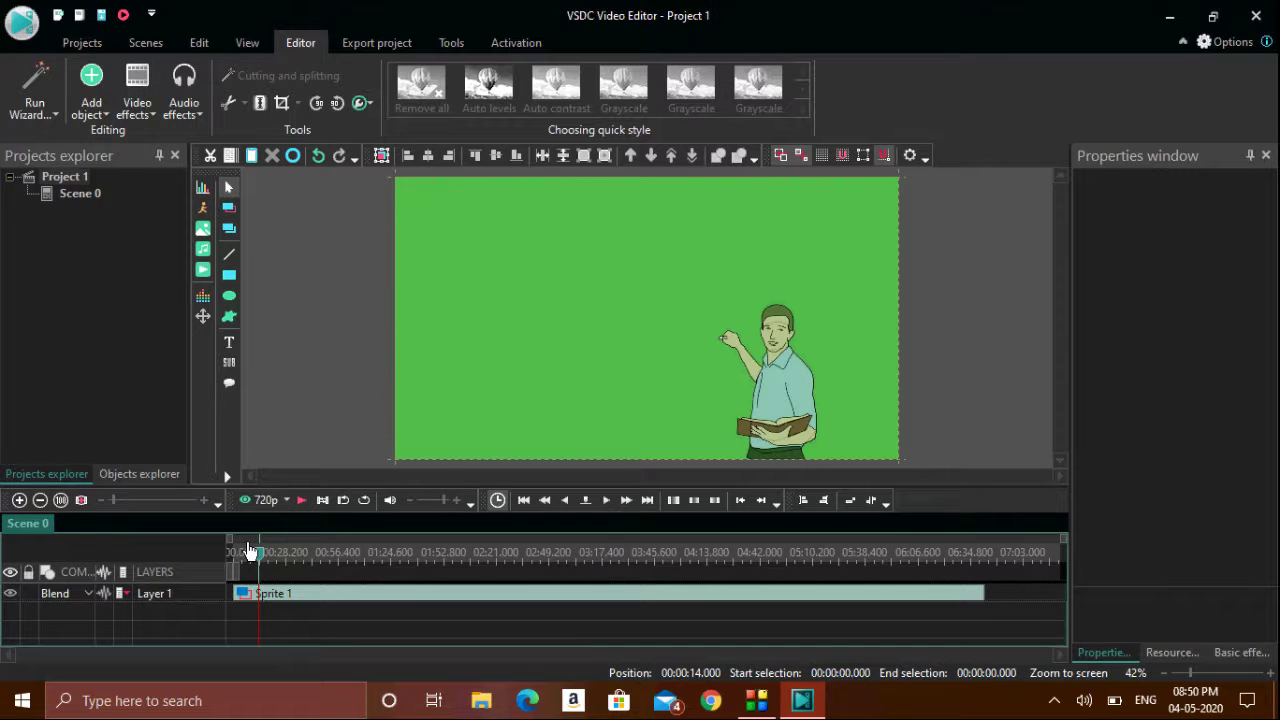
{"action": "left_click_drag", "start_coordinate": [257, 560], "coordinate": [220, 555]}
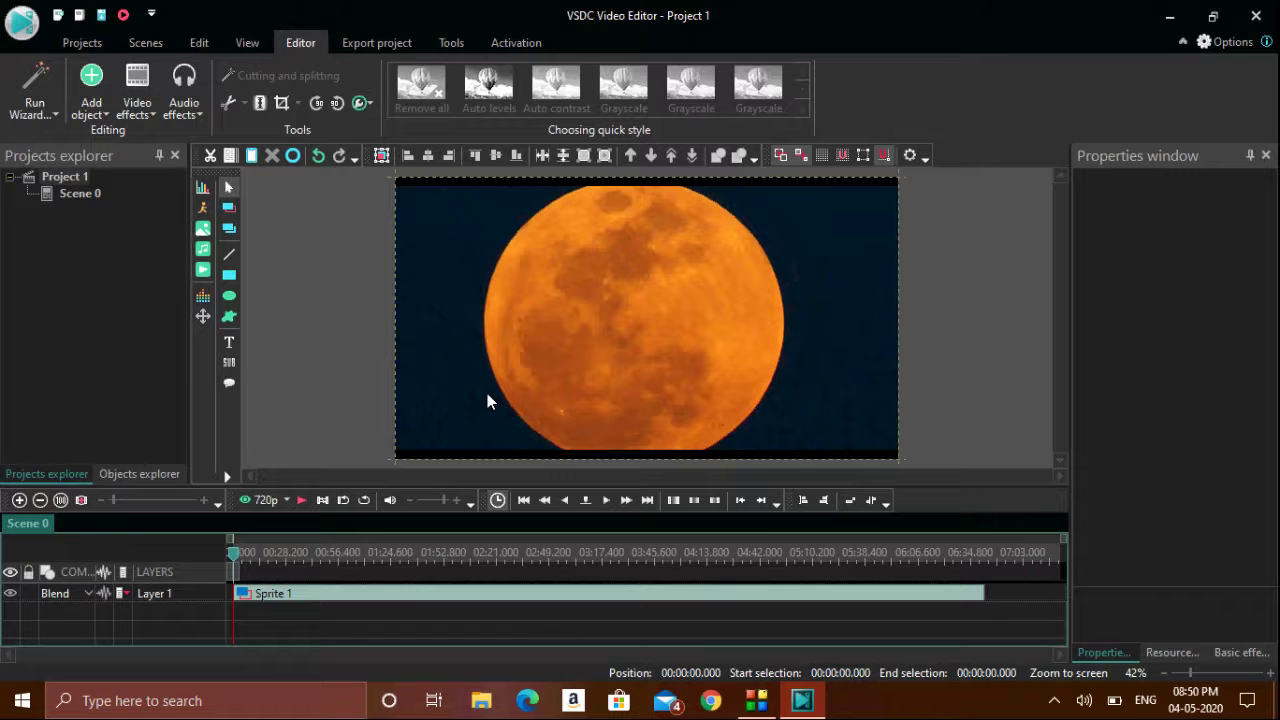
- Add a text object across the upper moon reading 'SUPER MOON'
{"action": "left_click", "coordinate": [230, 343]}
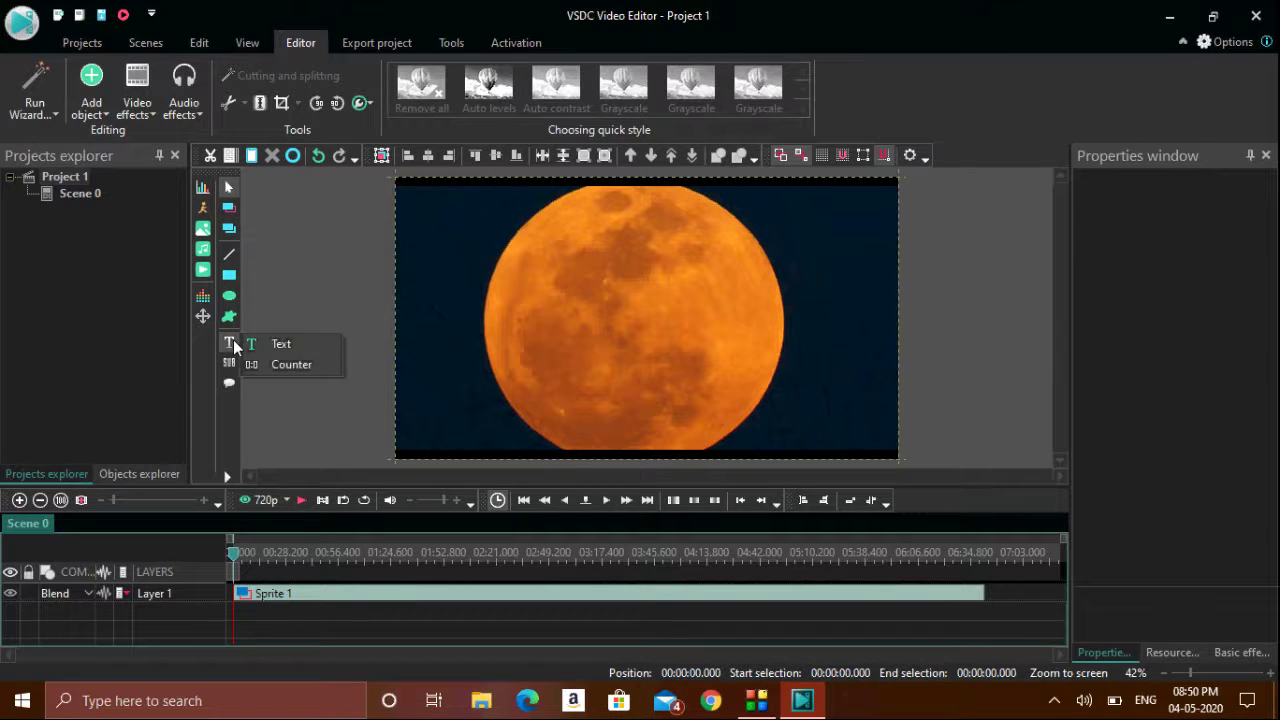
{"action": "left_click", "coordinate": [287, 350]}
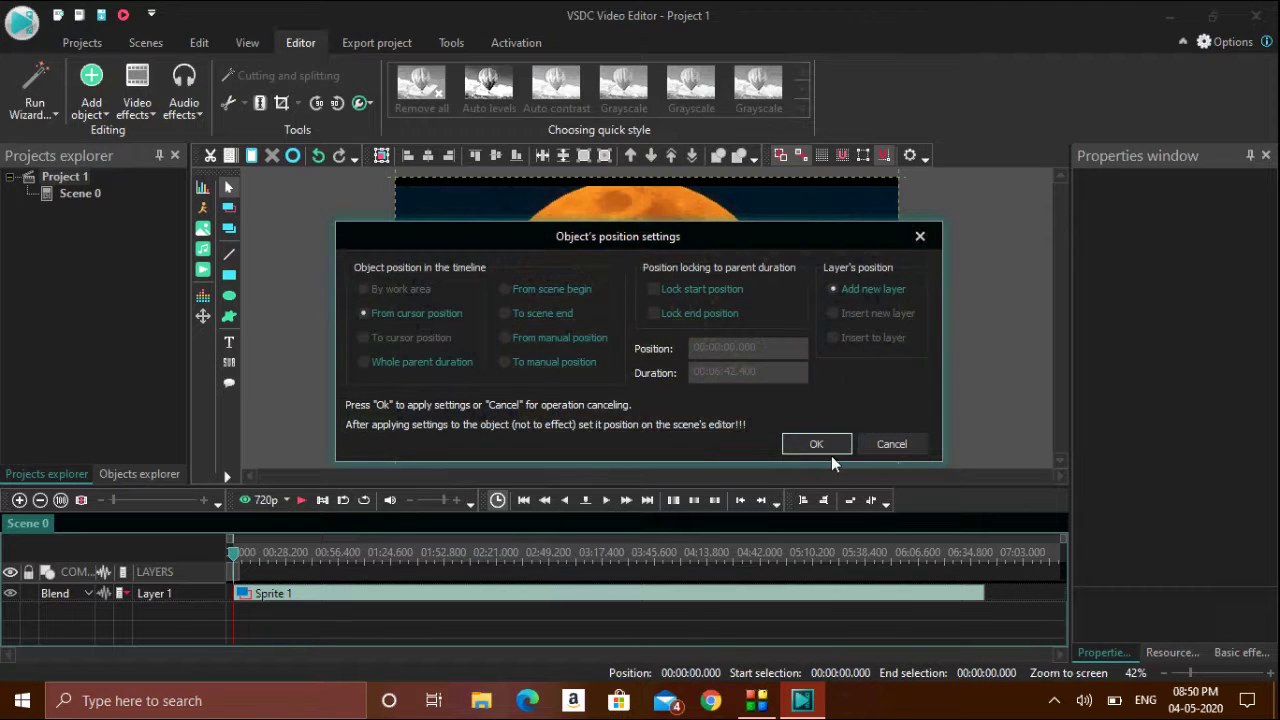
{"action": "left_click", "coordinate": [816, 445]}
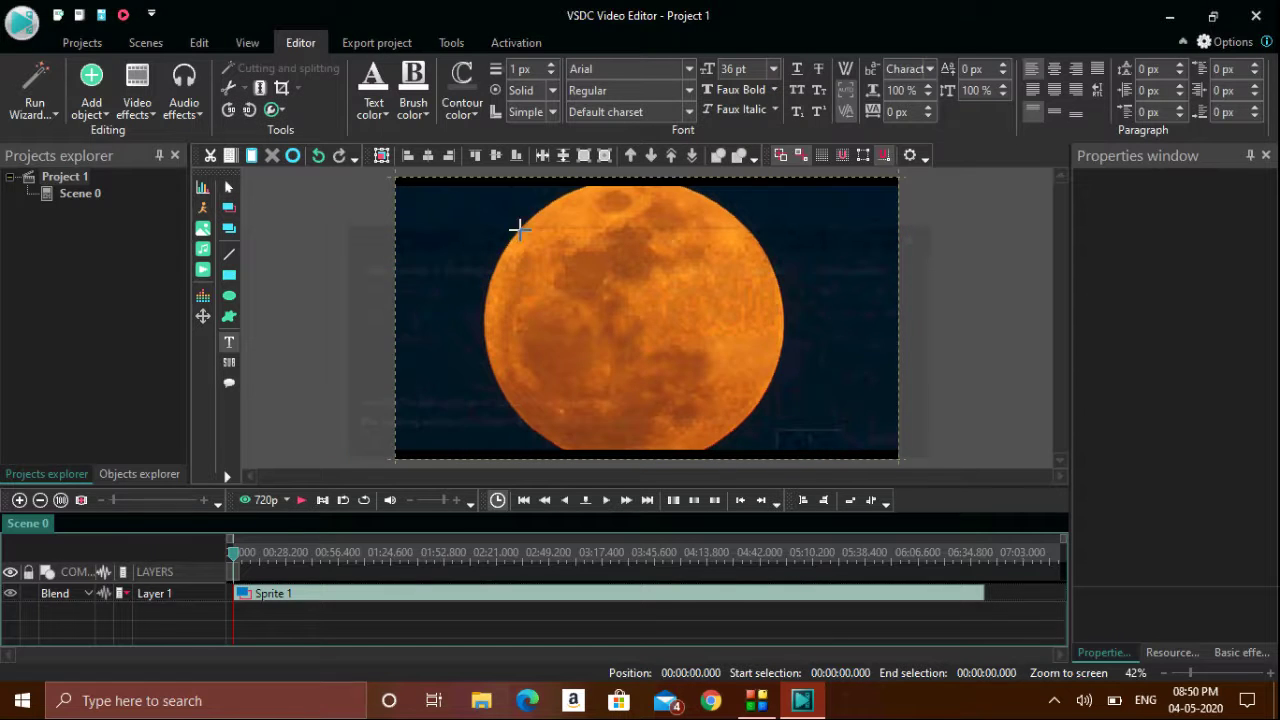
{"action": "left_click_drag", "start_coordinate": [519, 229], "coordinate": [745, 274]}
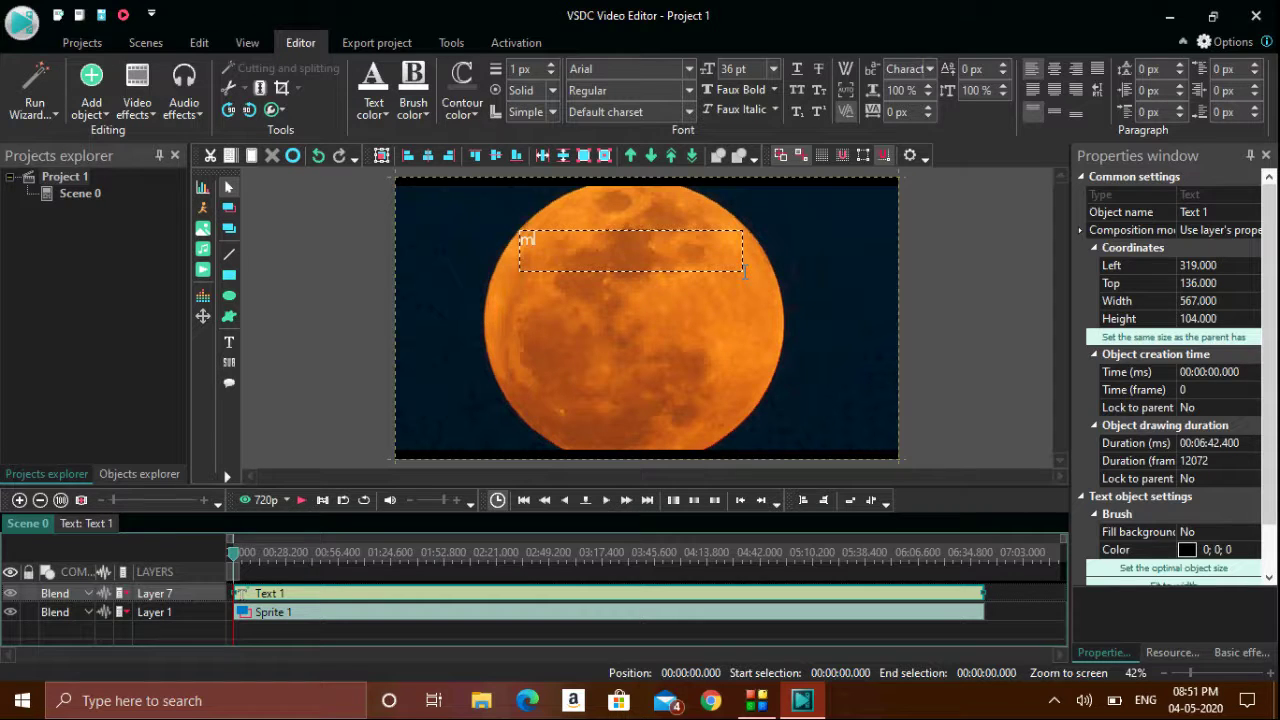
{"action": "type", "text": "SUPER MOON"}
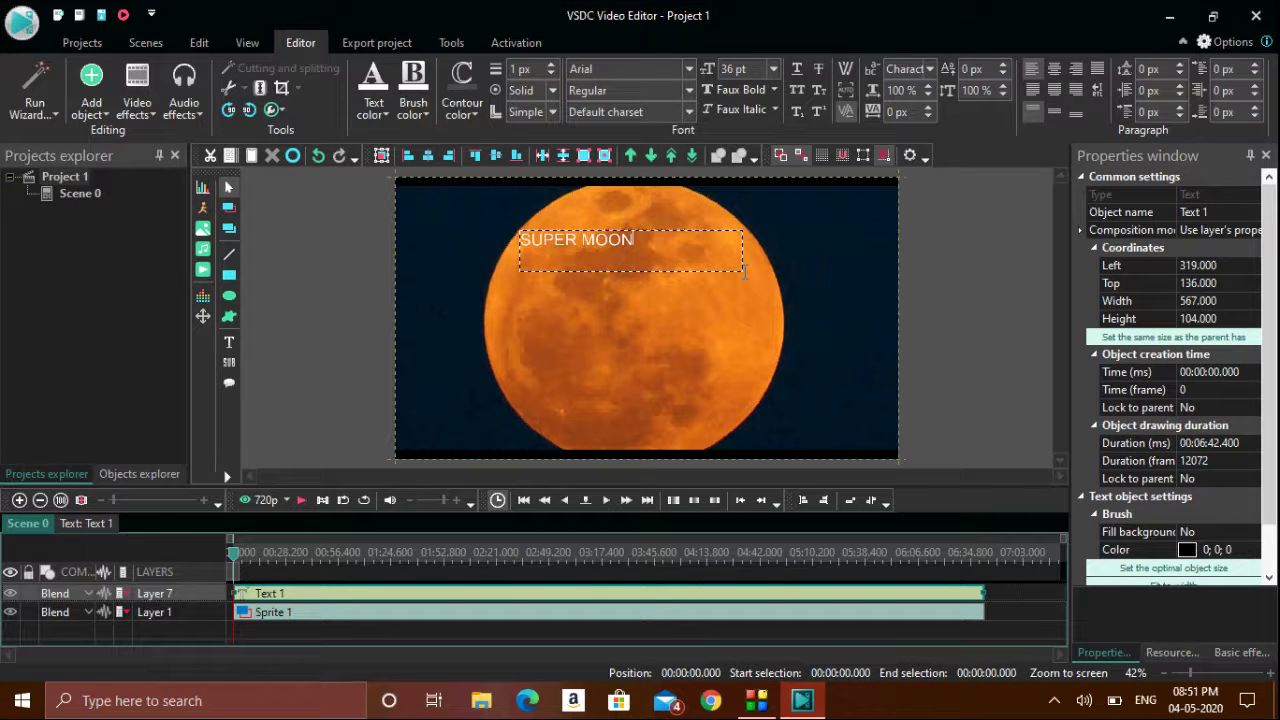
- Format the title in Alien Encounters Solid, 48 pt, bold and italic
{"action": "key", "text": "ctrl+a"}
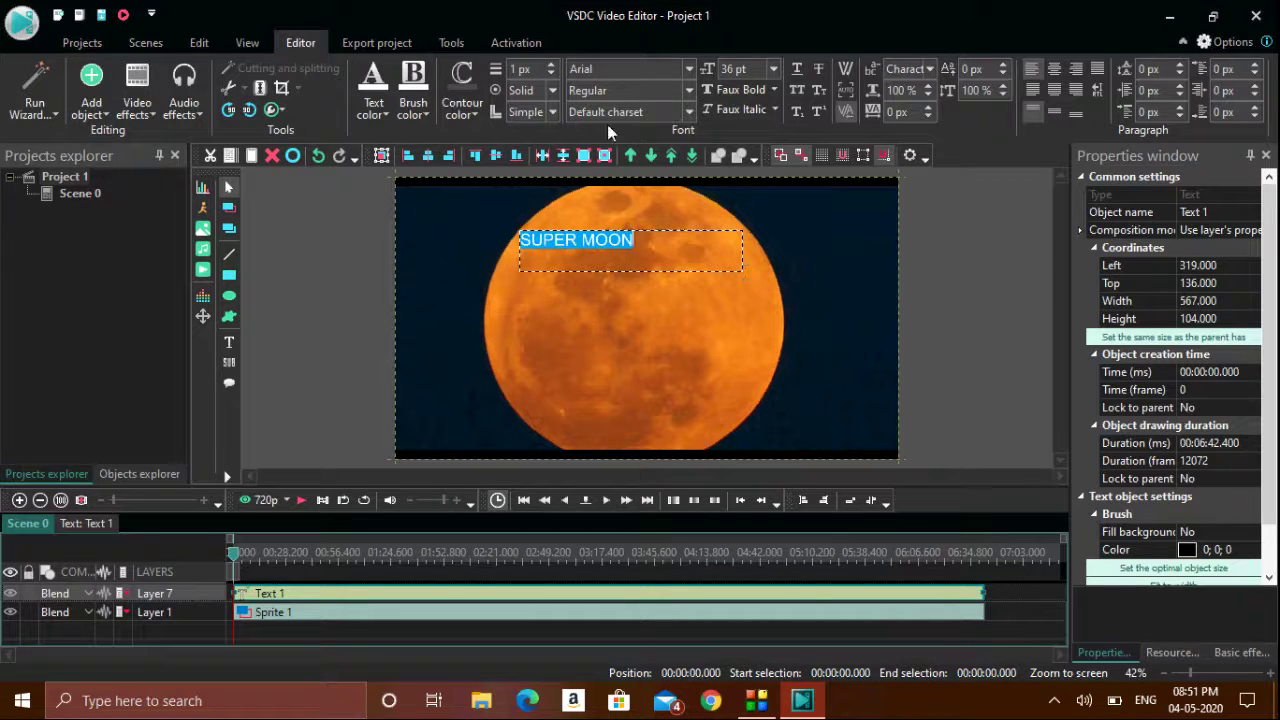
{"action": "left_click", "coordinate": [690, 70]}
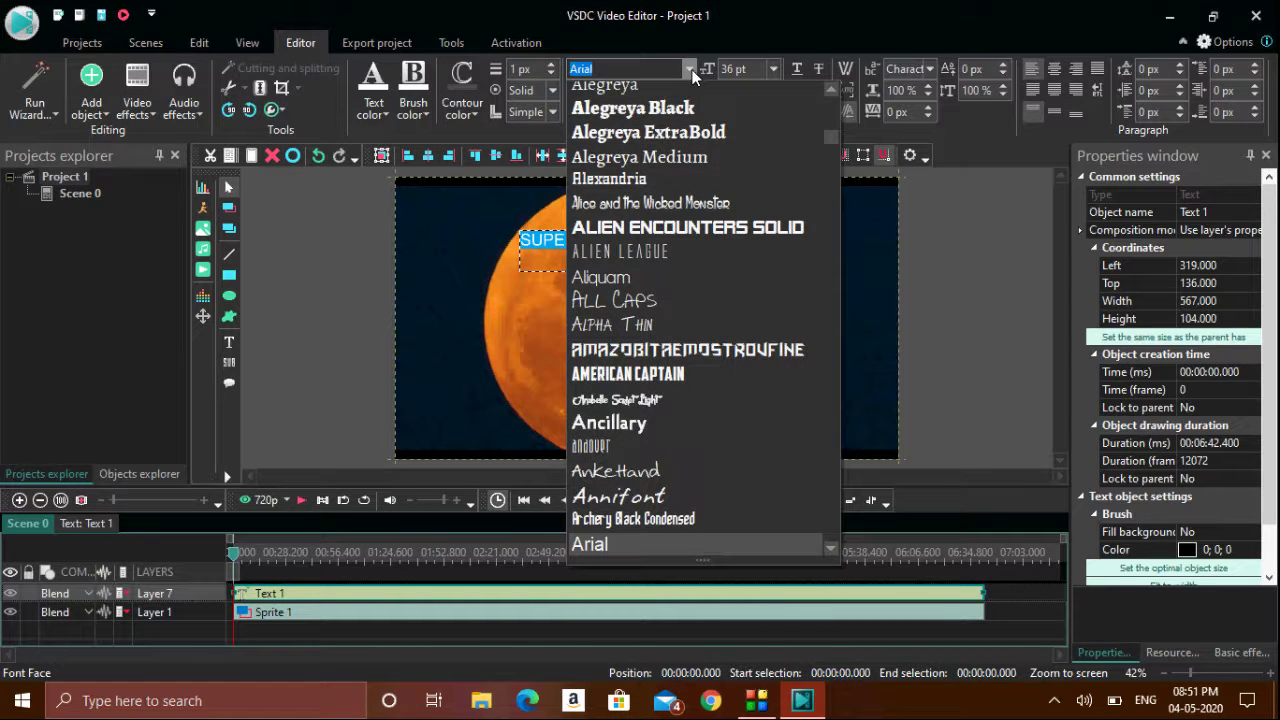
{"action": "left_click", "coordinate": [745, 227]}
{"action": "left_click", "coordinate": [774, 68]}
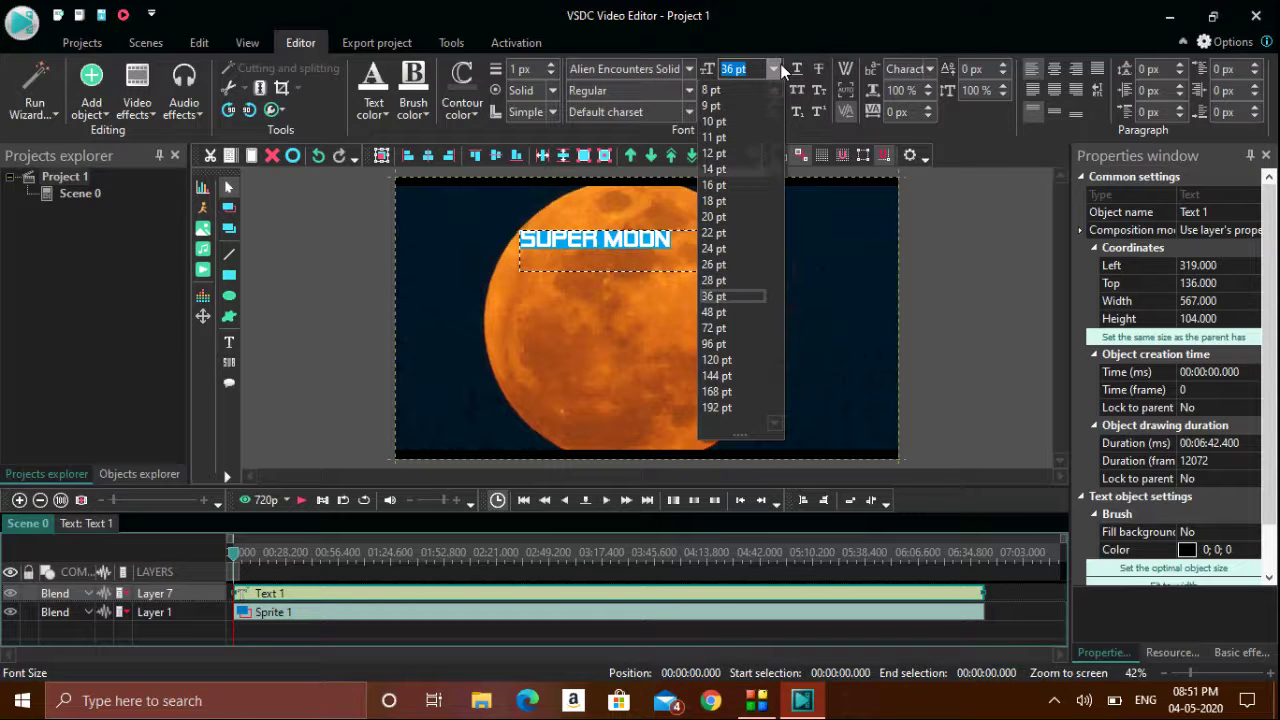
{"action": "left_click", "coordinate": [739, 312]}
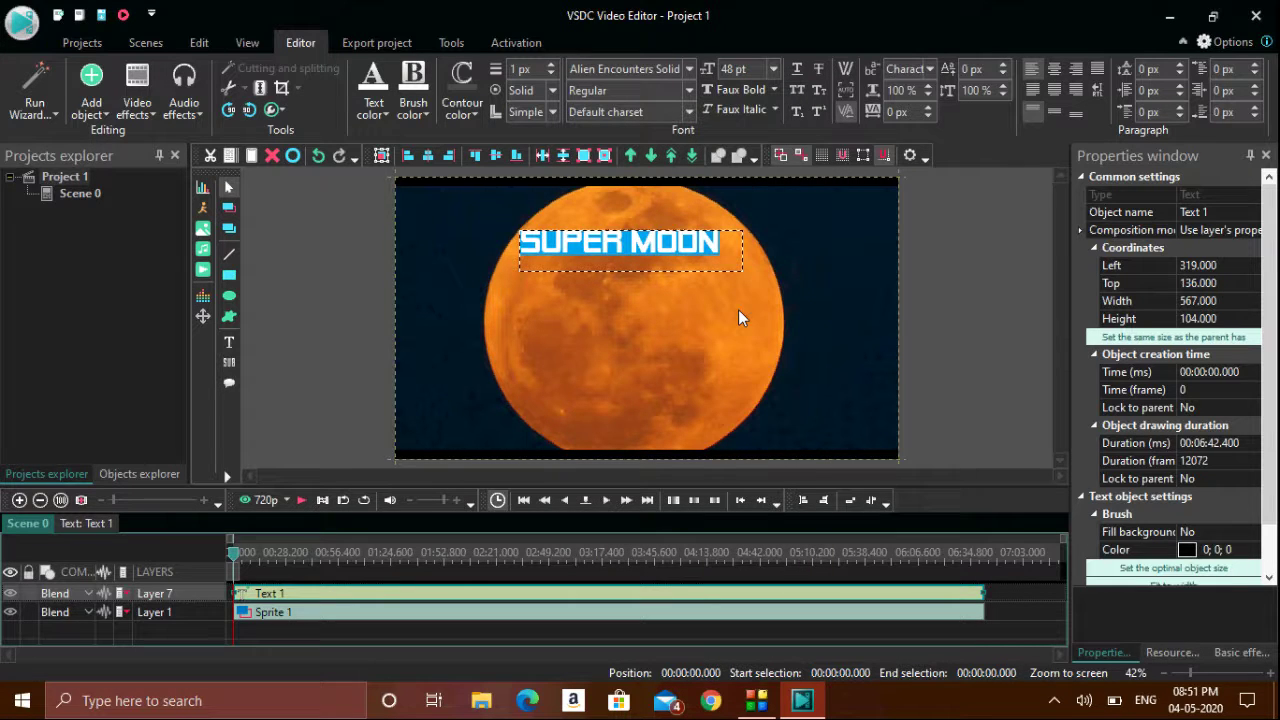
{"action": "left_click", "coordinate": [747, 92]}
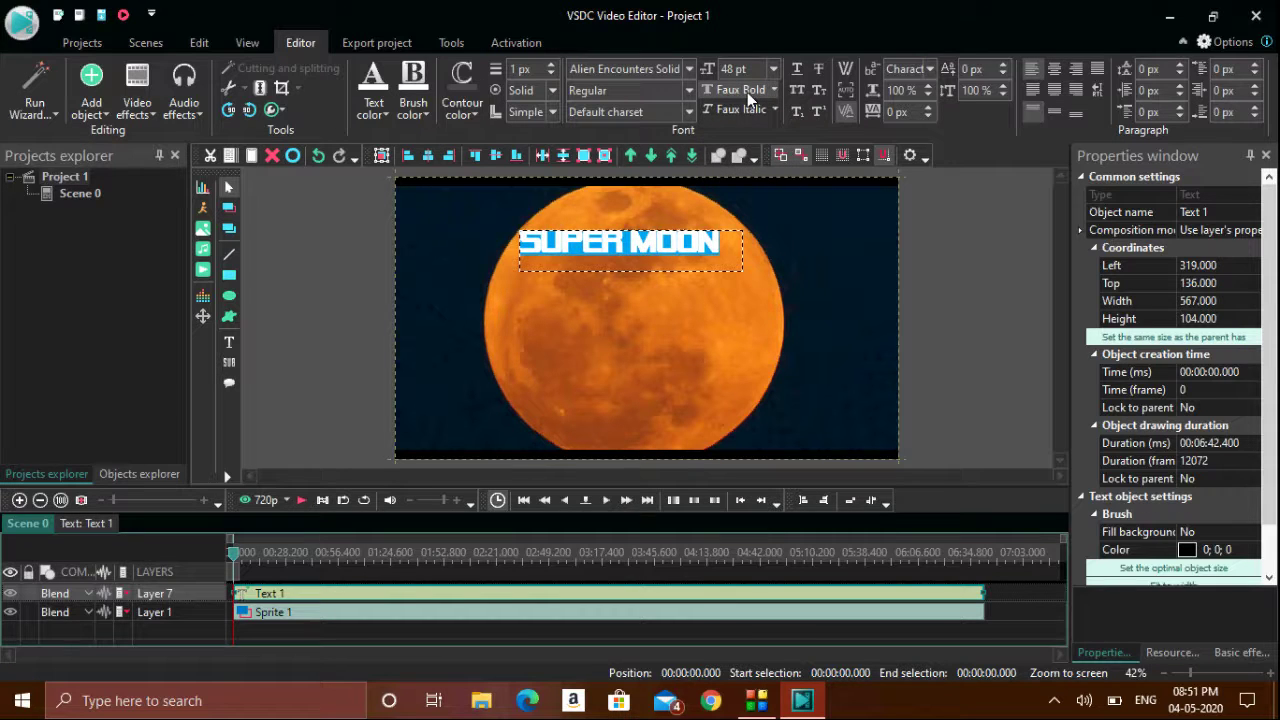
{"action": "left_click", "coordinate": [755, 113]}
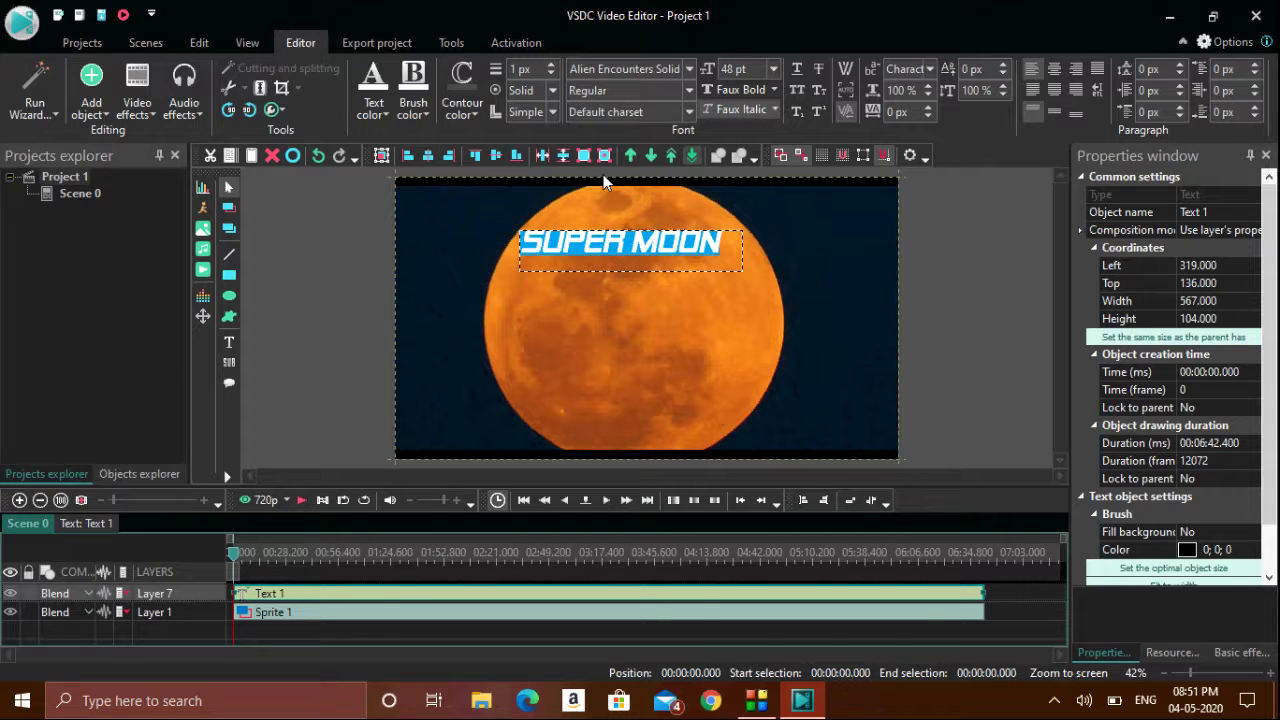
{"action": "left_click", "coordinate": [376, 116]}
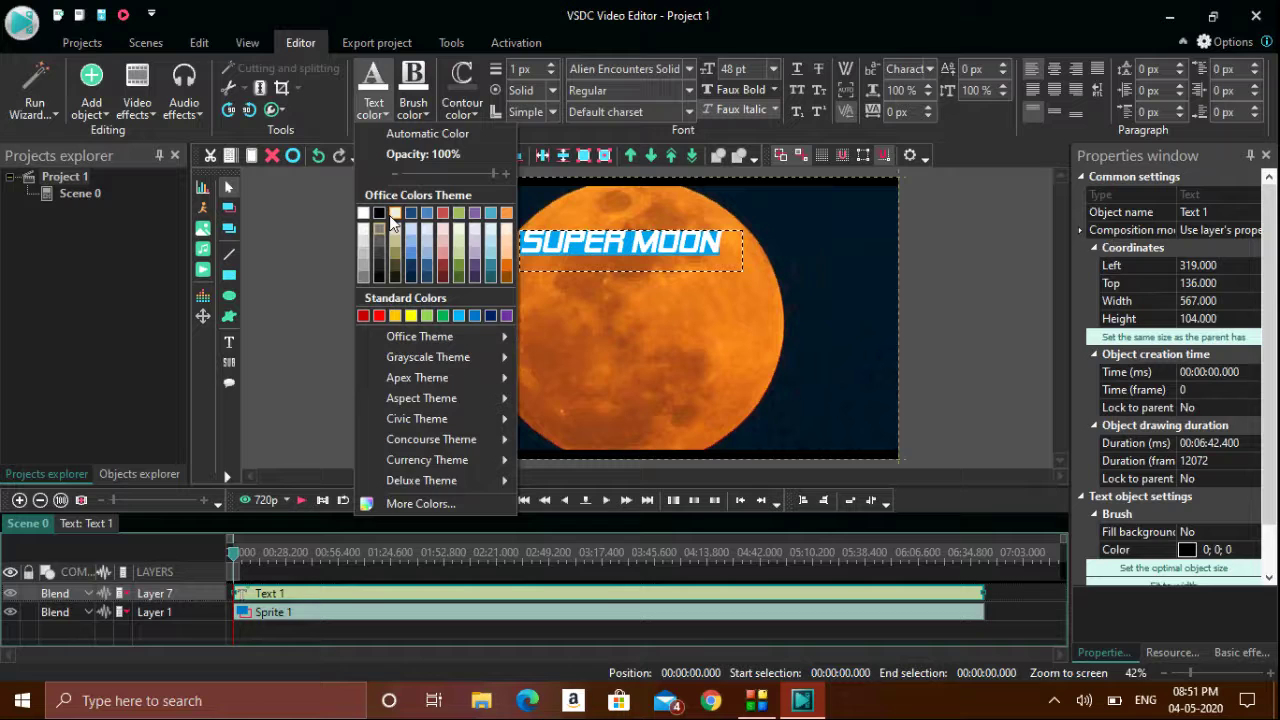
{"action": "left_click", "coordinate": [801, 316]}
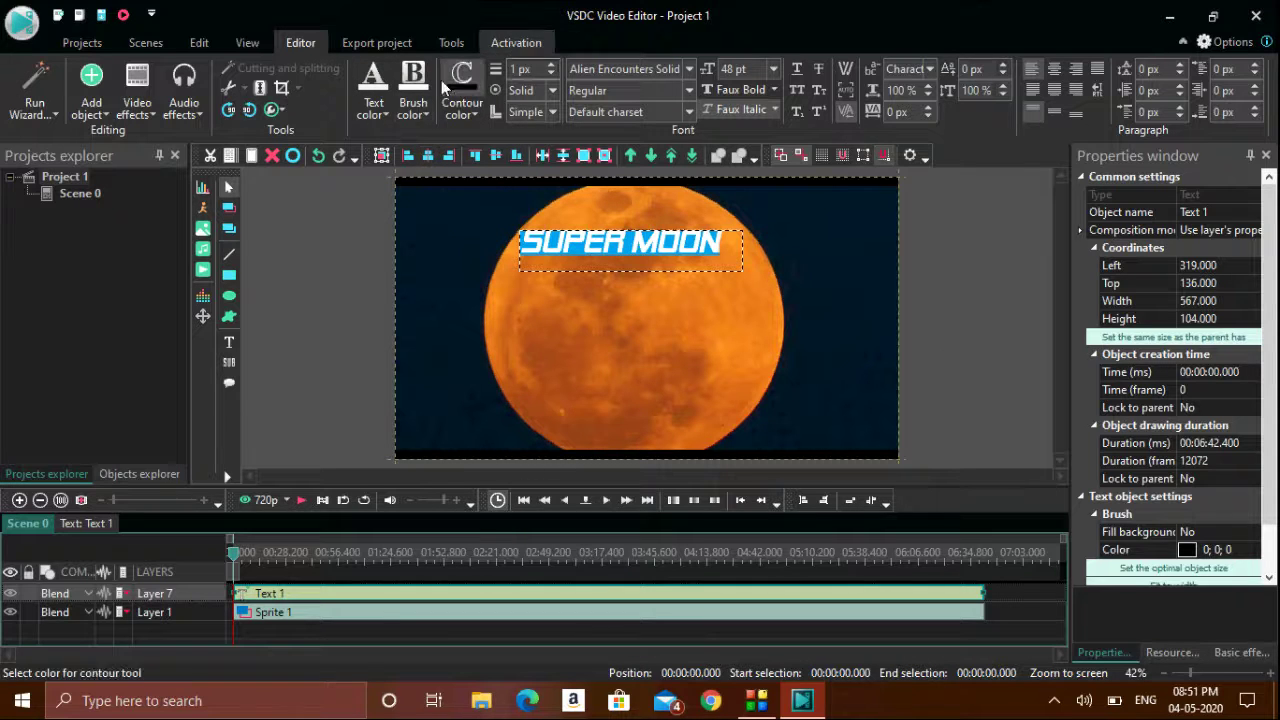
{"action": "left_click", "coordinate": [937, 316]}
{"action": "left_click", "coordinate": [639, 241]}
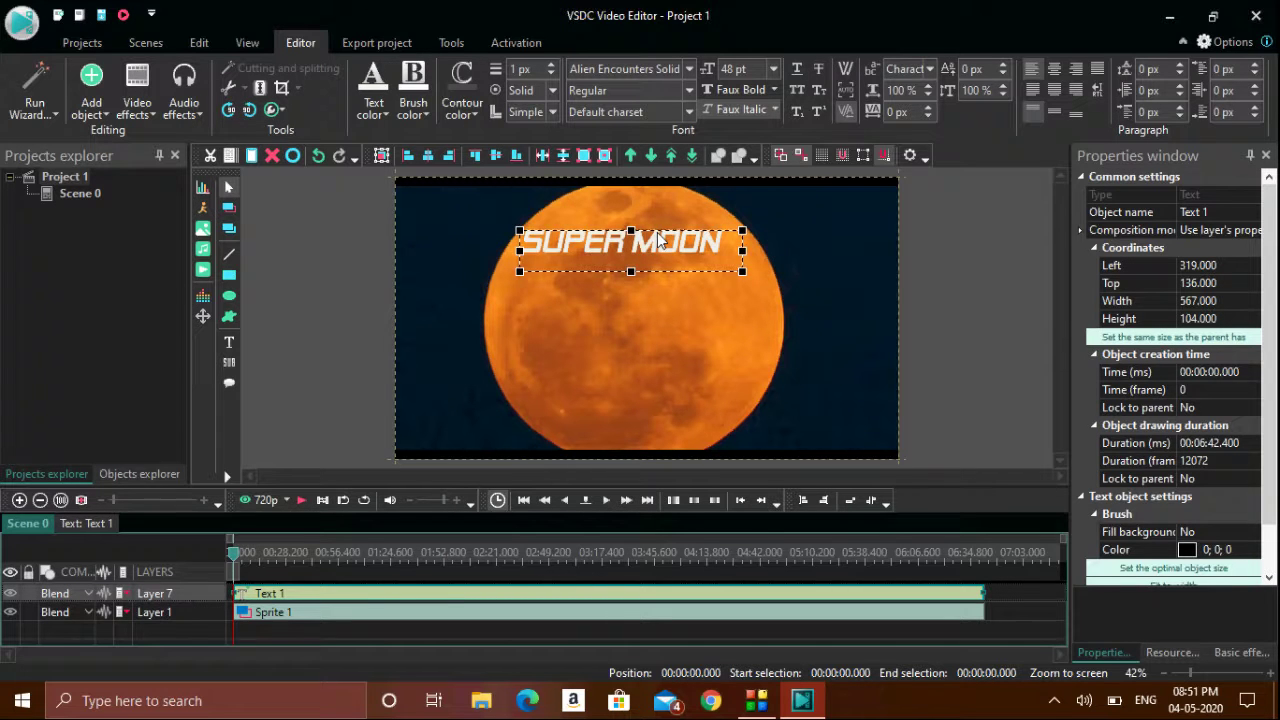
- Drag the SUPER MOON title down to the moon's centre and deselect it
{"action": "left_click_drag", "start_coordinate": [656, 232], "coordinate": [675, 313]}
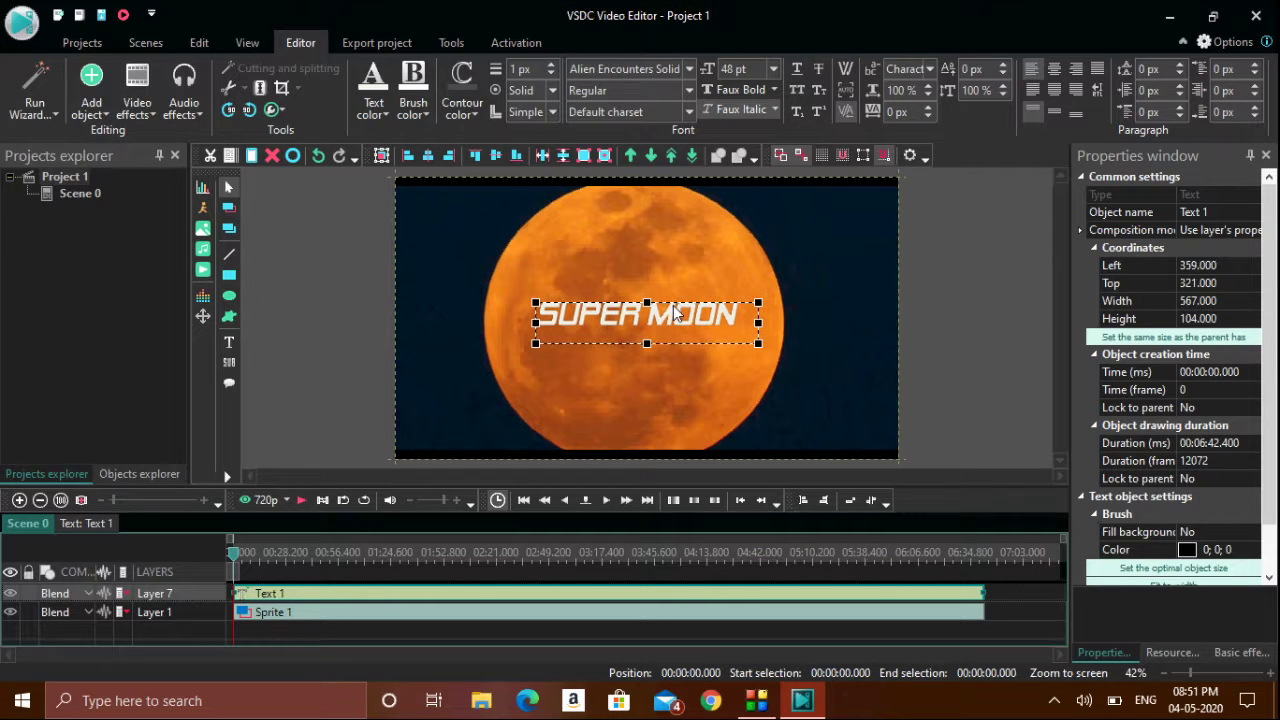
{"action": "left_click", "coordinate": [1010, 324]}
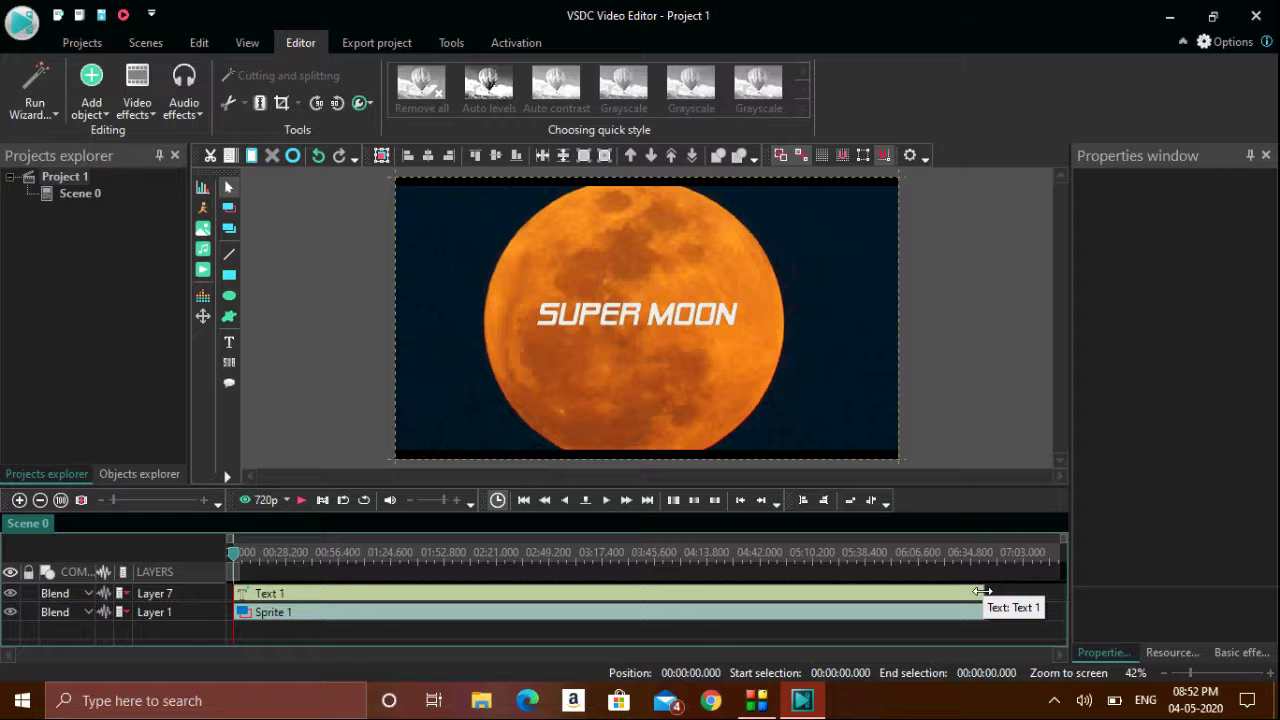
- Trim the Text 1 clip to about 17 seconds, preview the scene, and rewind to the start
{"action": "left_click_drag", "start_coordinate": [980, 592], "coordinate": [266, 594]}
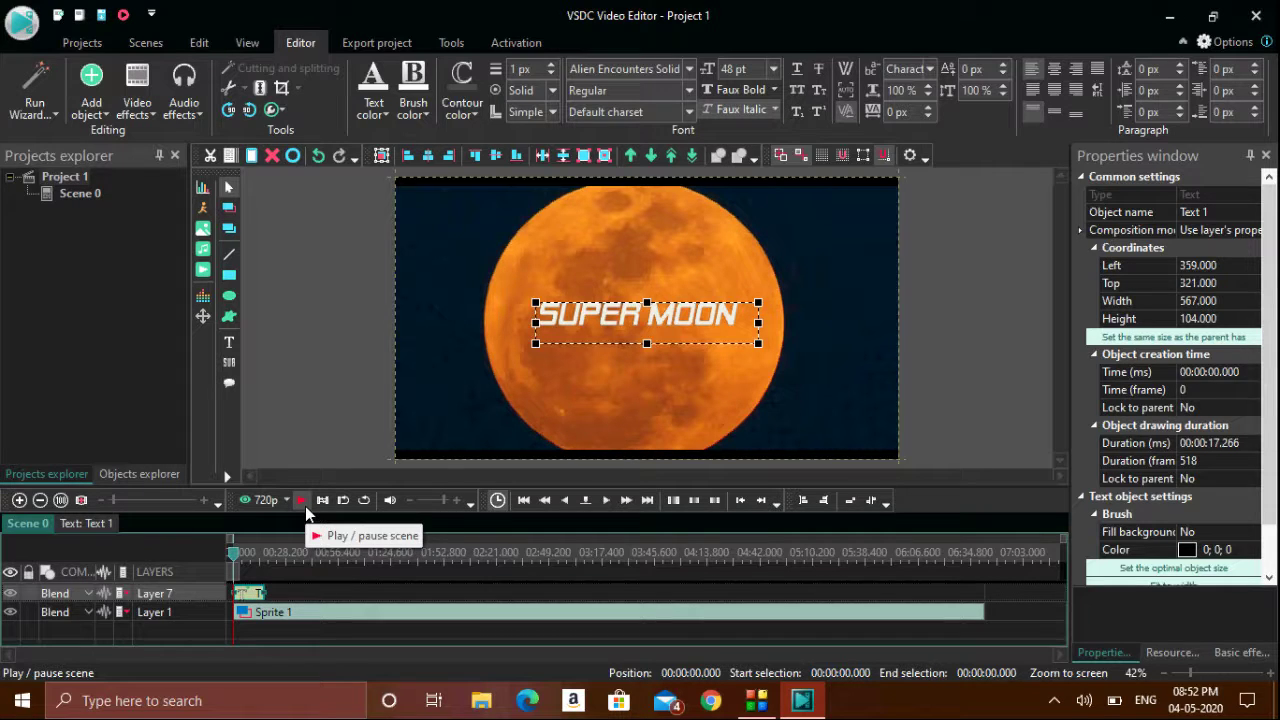
{"action": "left_click", "coordinate": [306, 507]}
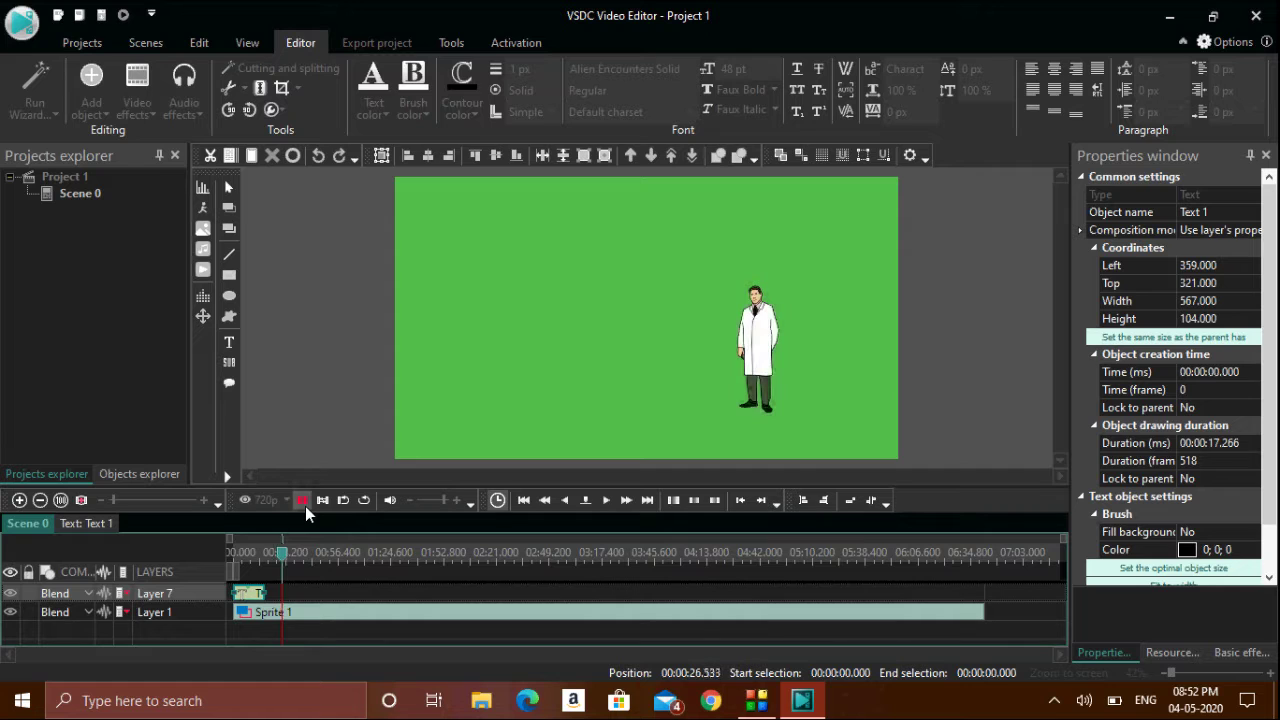
{"action": "left_click", "coordinate": [305, 506]}
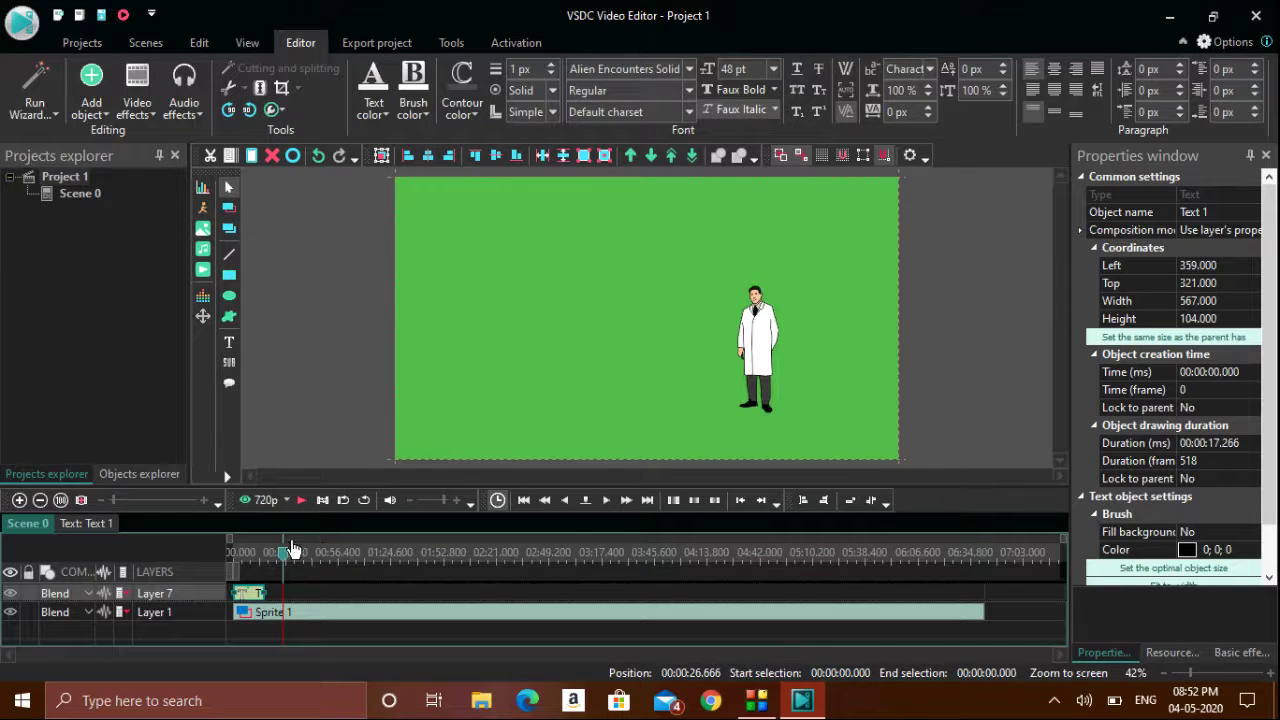
{"action": "left_click_drag", "start_coordinate": [288, 554], "coordinate": [195, 563]}
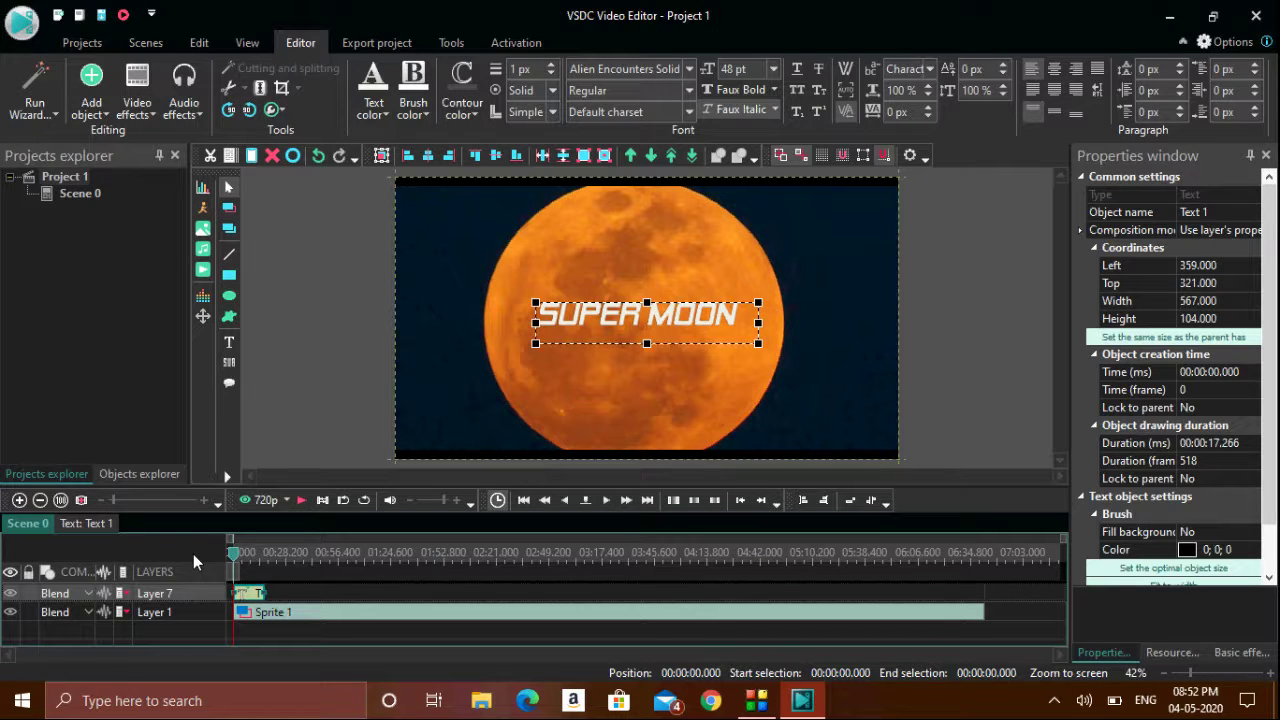
{"action": "left_click", "coordinate": [228, 352]}
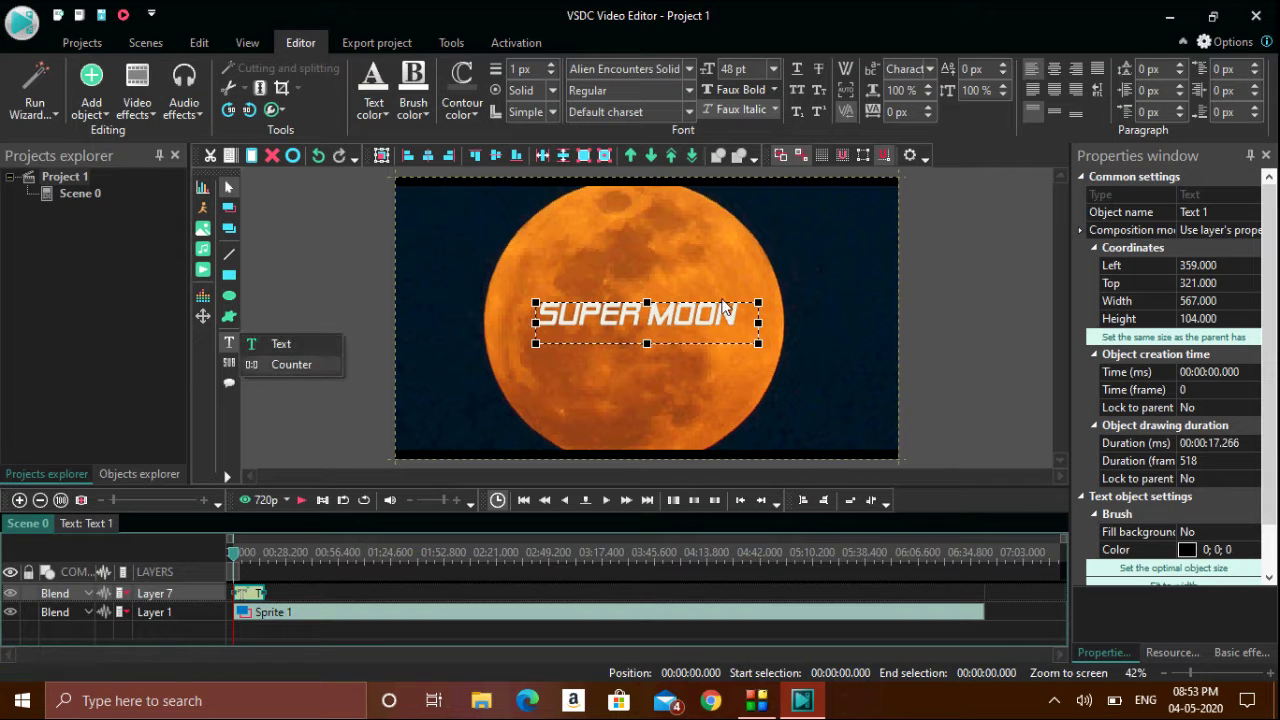
{"action": "left_click", "coordinate": [985, 304]}
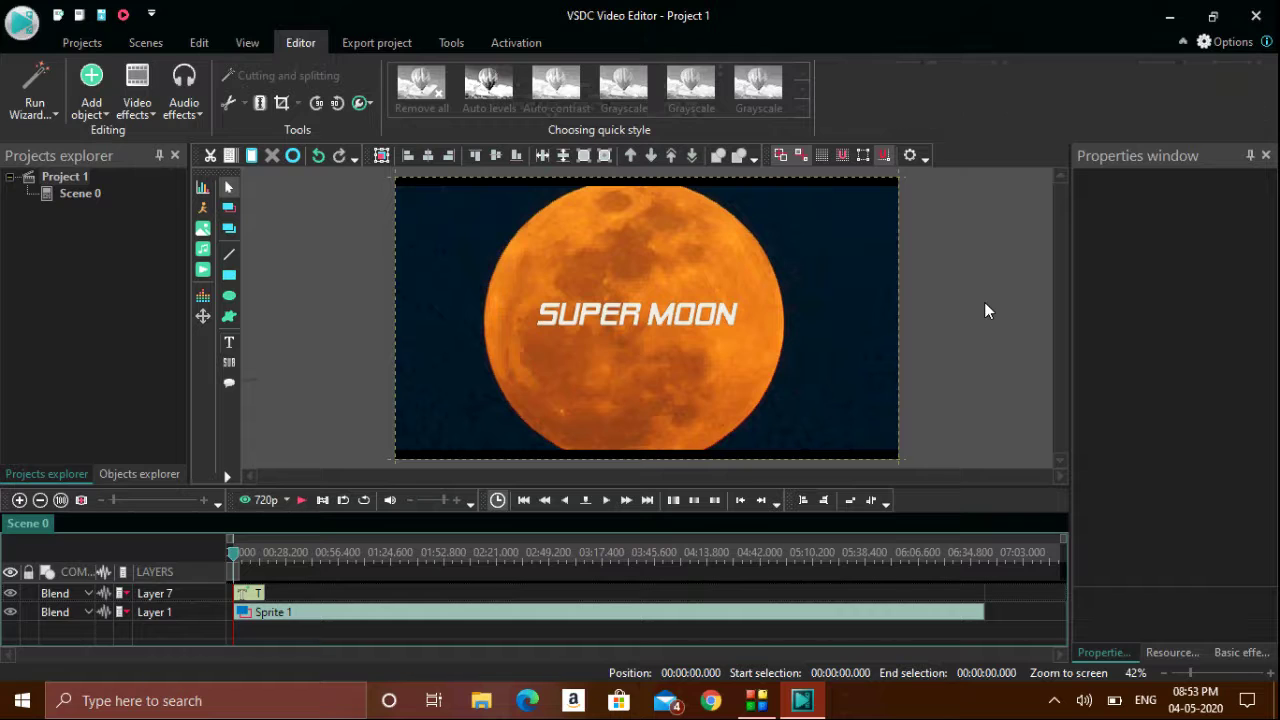